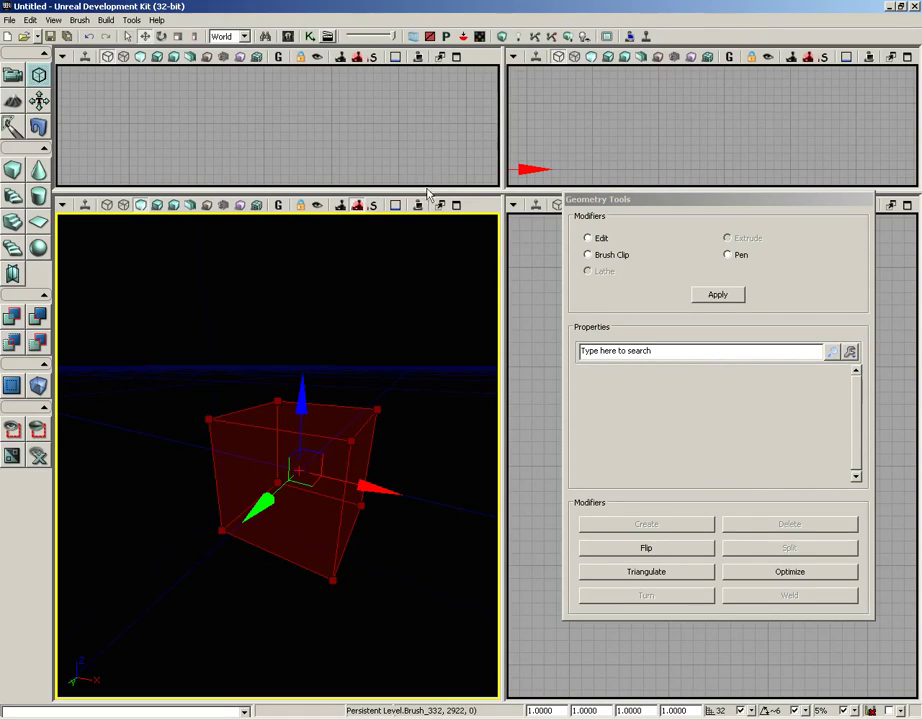
Step: Draw a closed eight-point profile in the side view with the Pen modifier: a long flat strip with raised curbs at both ends
left_click_drag(669, 204, 219, 216)
left_click(613, 360)
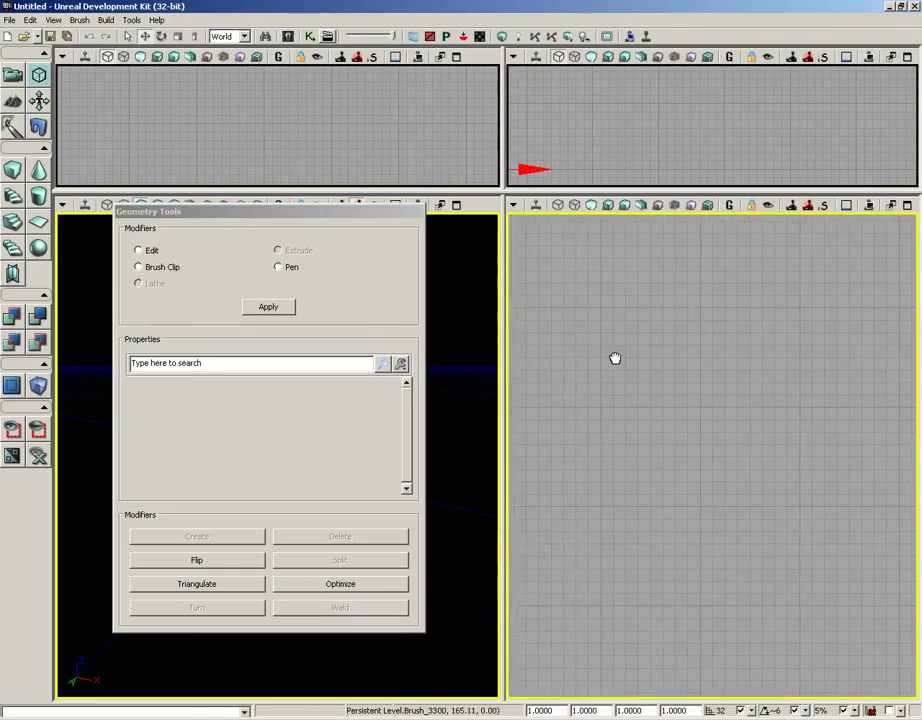
left_click(285, 268)
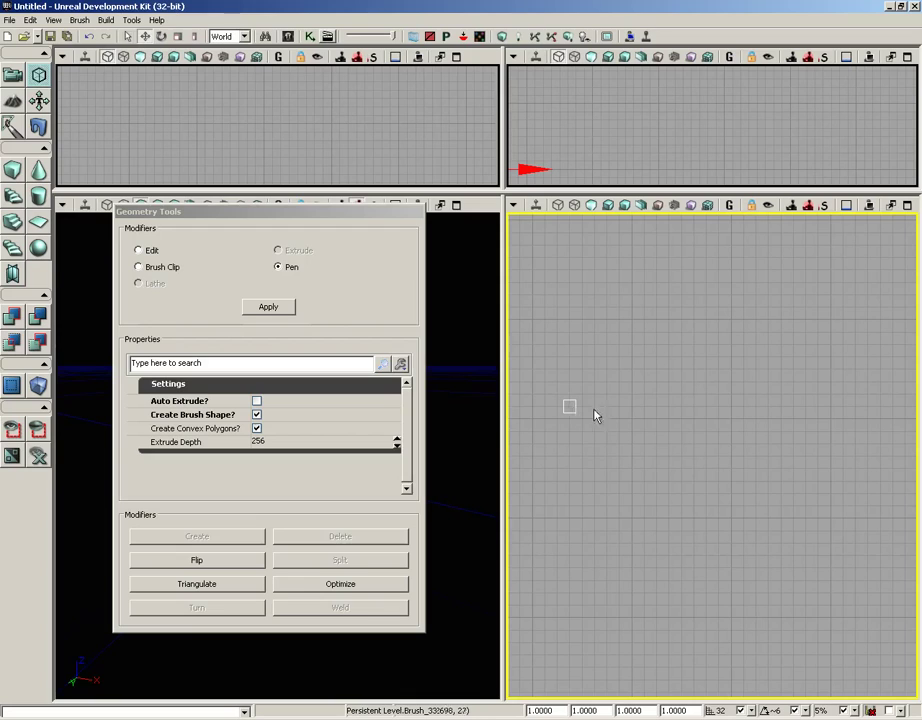
left_click(527, 508)
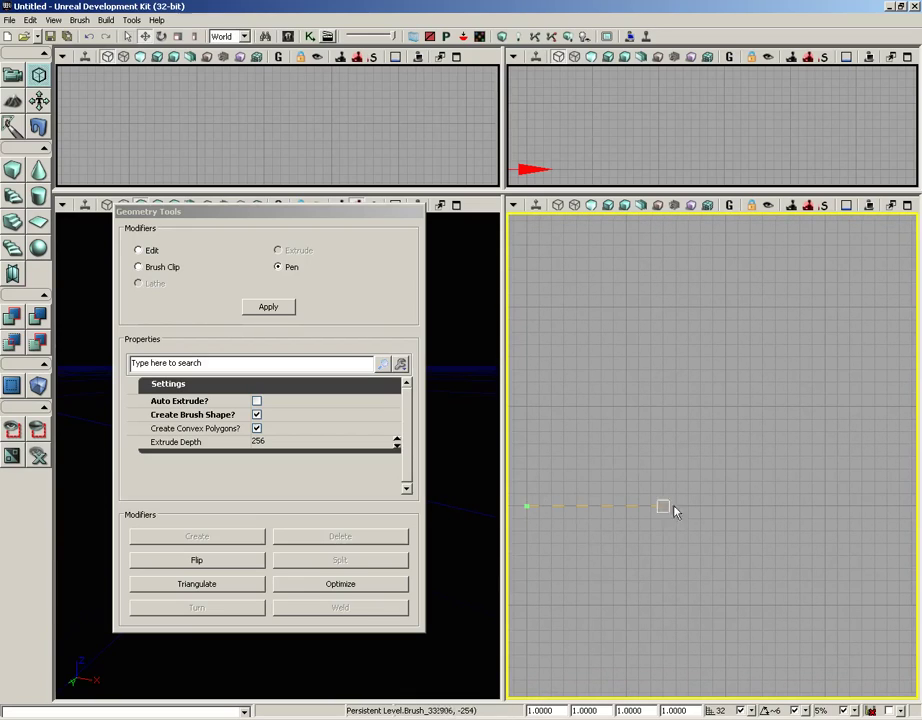
left_click(825, 507)
left_click(825, 470)
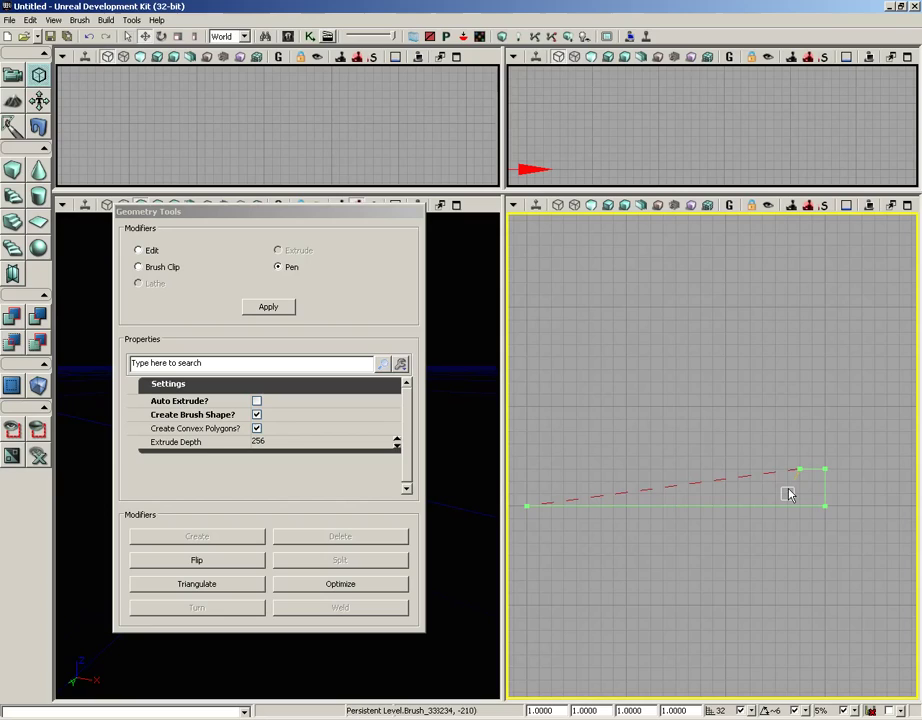
left_click(788, 494)
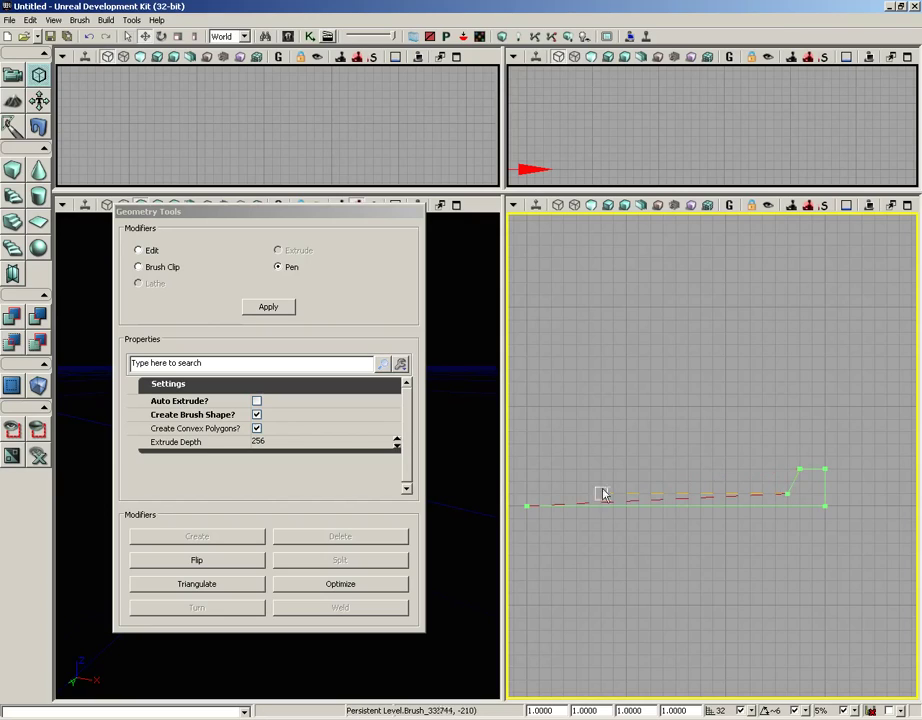
left_click(563, 494)
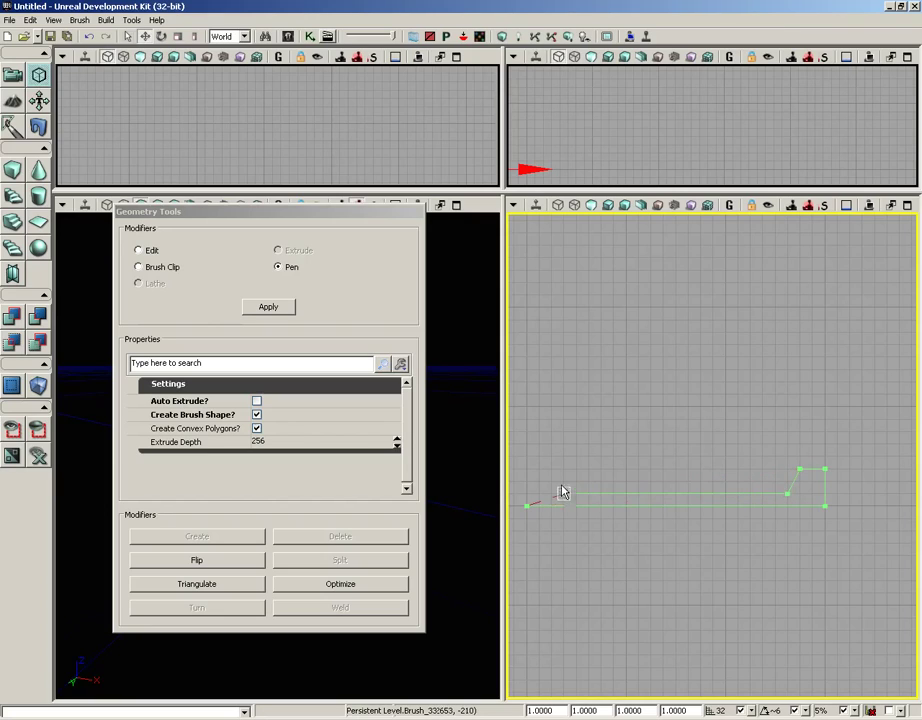
left_click(550, 469)
left_click(527, 470)
left_click(527, 505)
Step: Choose the Lathe modifier for the new brush shape, with 4 Segments and 16 Total Segments
left_click_drag(708, 576, 760, 594)
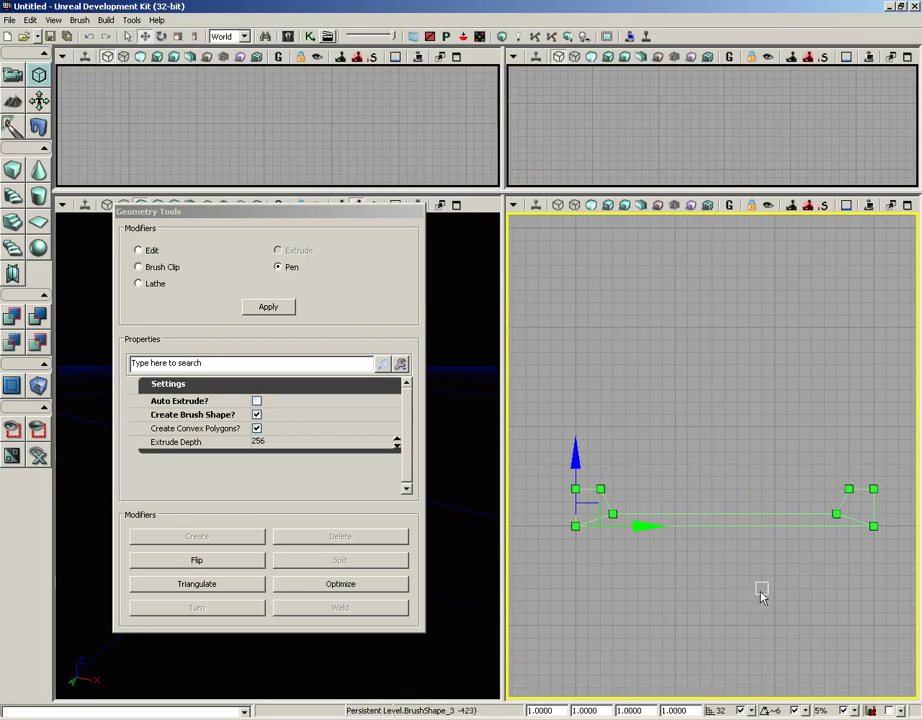
left_click_drag(305, 218, 762, 230)
mouse_move(321, 510)
left_mouse_down()
mouse_move(468, 703)
mouse_move(58, 676)
mouse_move(62, 218)
mouse_move(488, 219)
mouse_move(459, 216)
mouse_move(422, 257)
mouse_move(381, 356)
mouse_move(375, 276)
mouse_move(325, 510)
mouse_move(335, 486)
mouse_move(325, 475)
mouse_move(319, 503)
left_mouse_up()
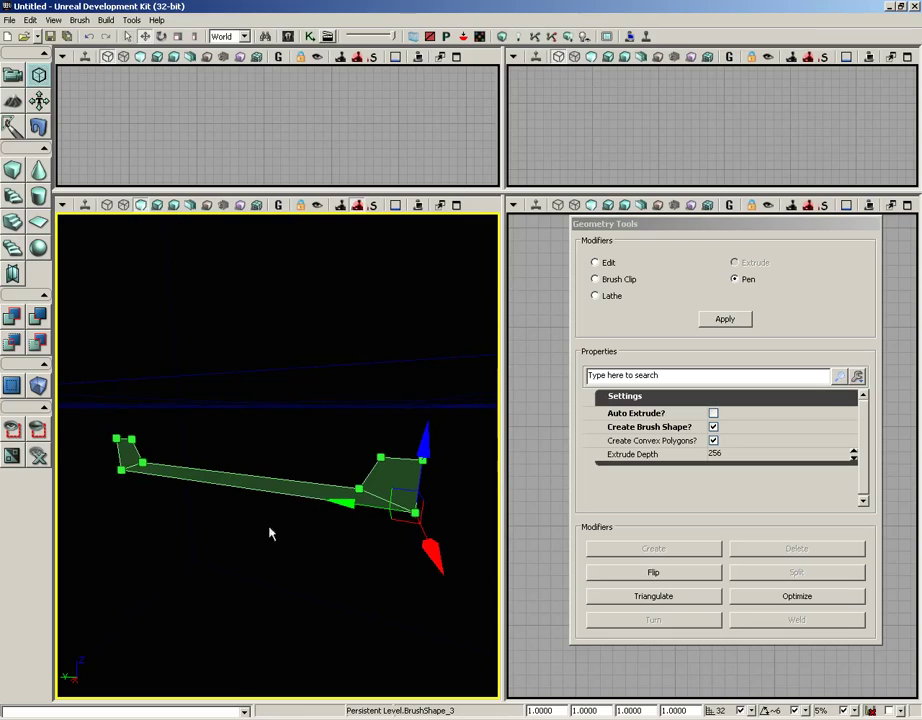
left_click(596, 297)
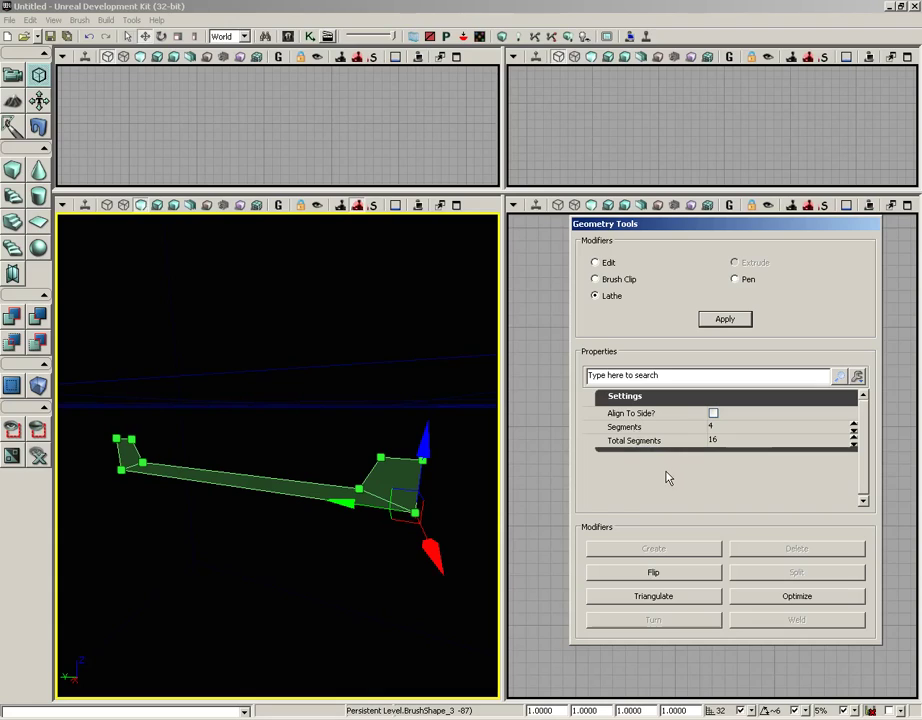
left_click(709, 427)
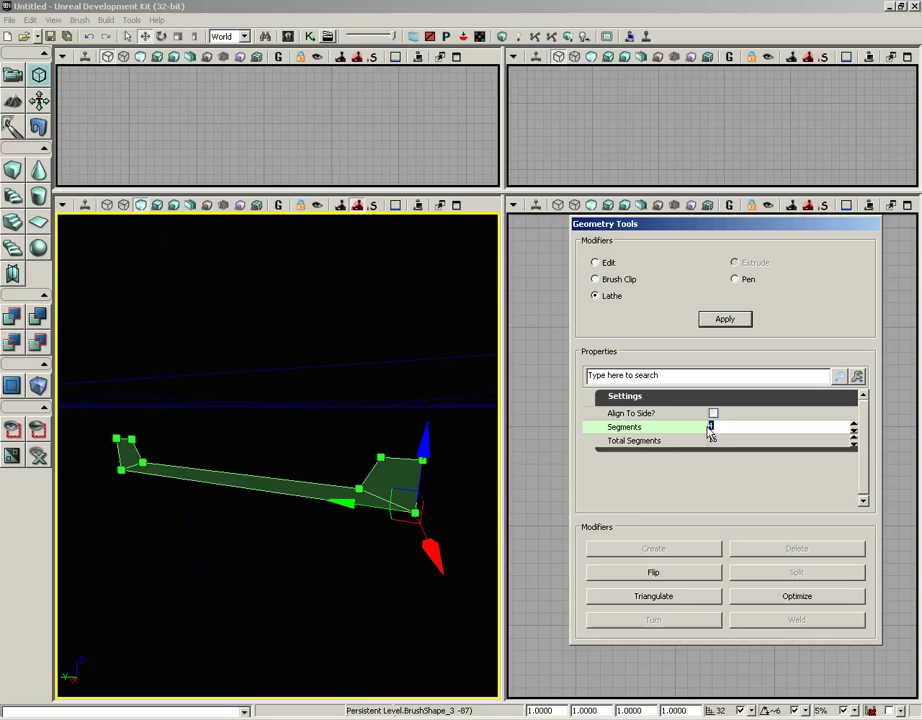
left_click(706, 440)
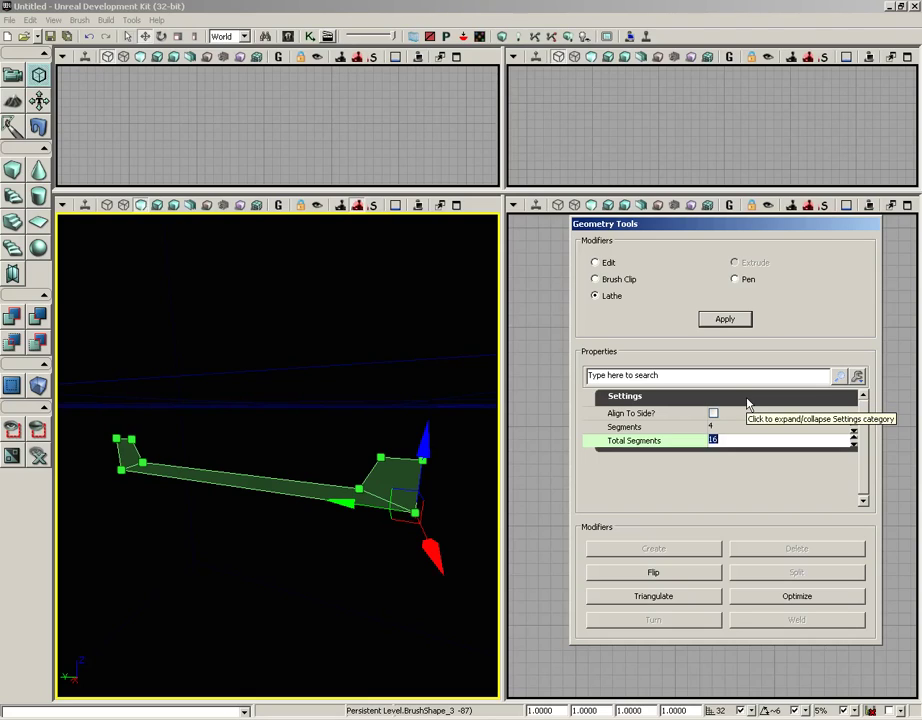
left_click(716, 427)
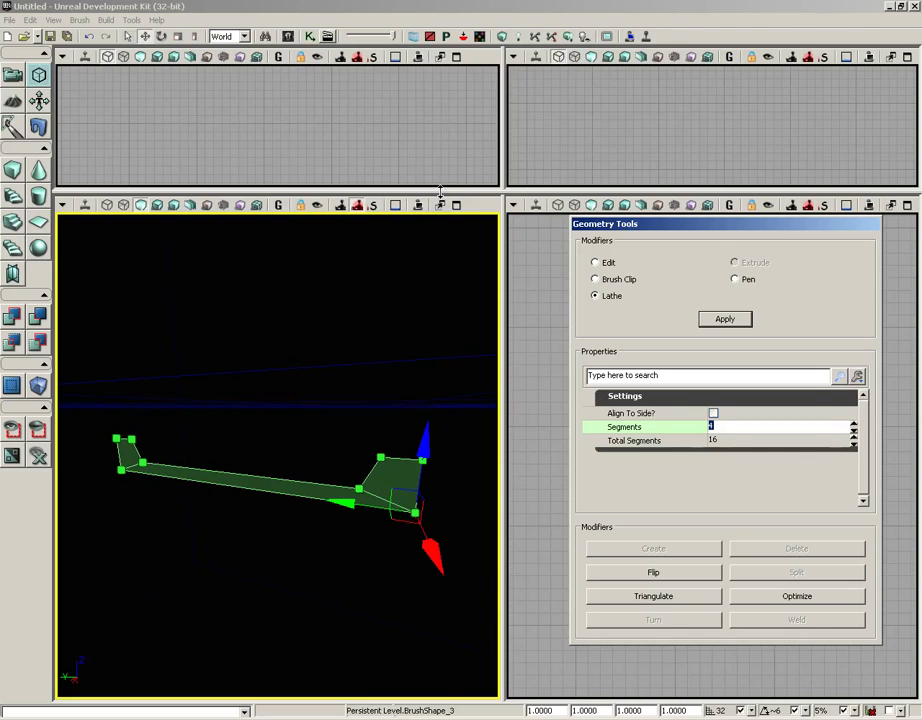
Step: Enlarge the top view and move the profile's pivot, snapped to the grid, some distance off its inner end and in line with it
left_click_drag(440, 192, 438, 494)
left_click(366, 320)
mouse_move(366, 320)
left_mouse_down()
mouse_move(270, 348)
mouse_move(301, 340)
mouse_move(311, 298)
left_mouse_up()
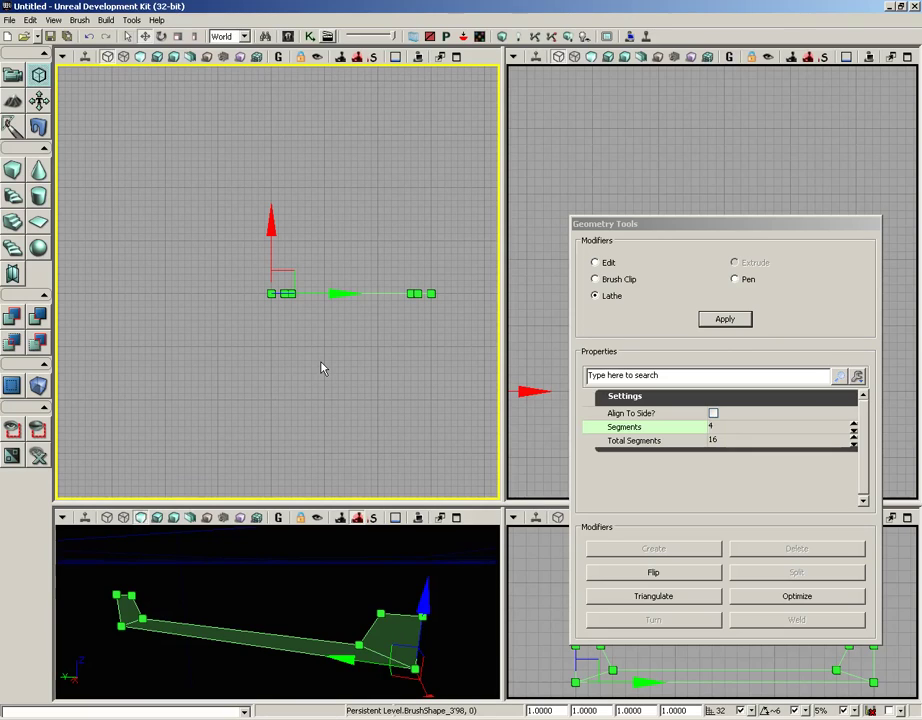
mouse_move(322, 368)
left_mouse_down()
mouse_move(323, 356)
mouse_move(379, 362)
mouse_move(354, 360)
left_mouse_up()
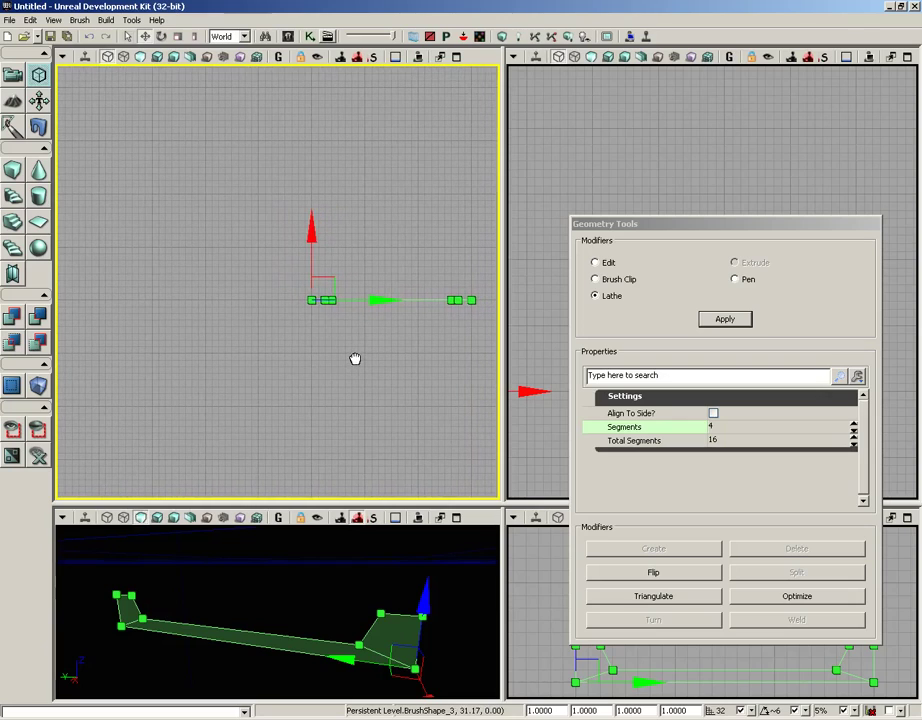
right_click(205, 307)
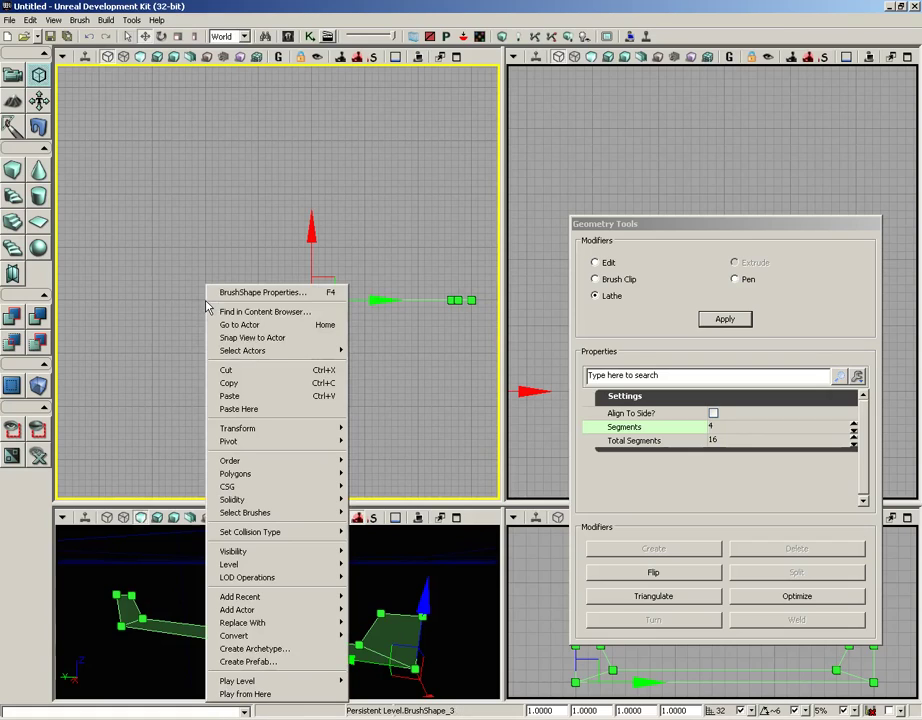
mouse_move(229, 446)
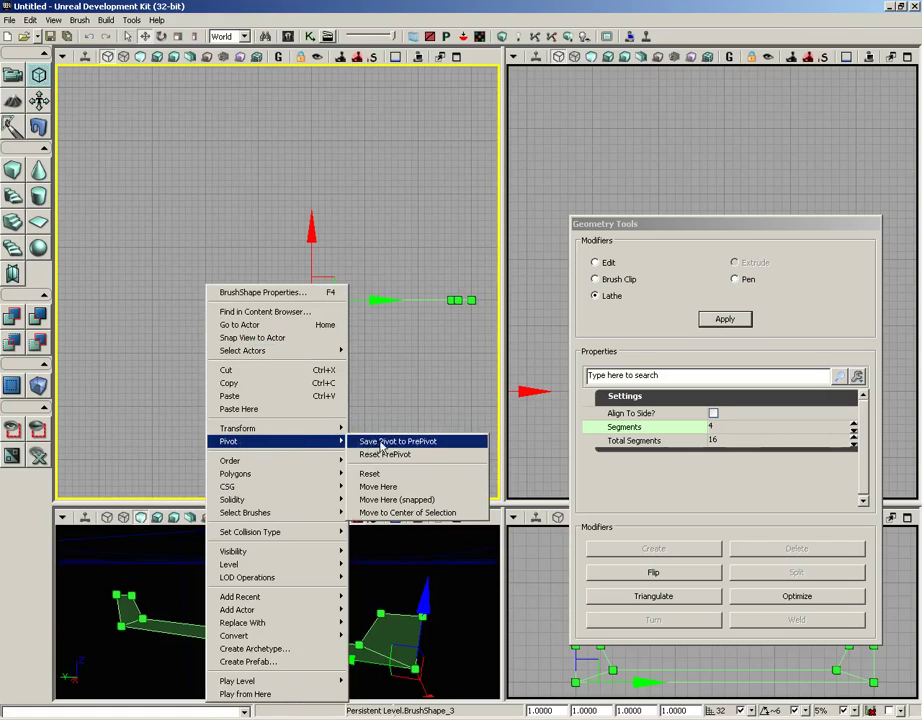
left_click(390, 499)
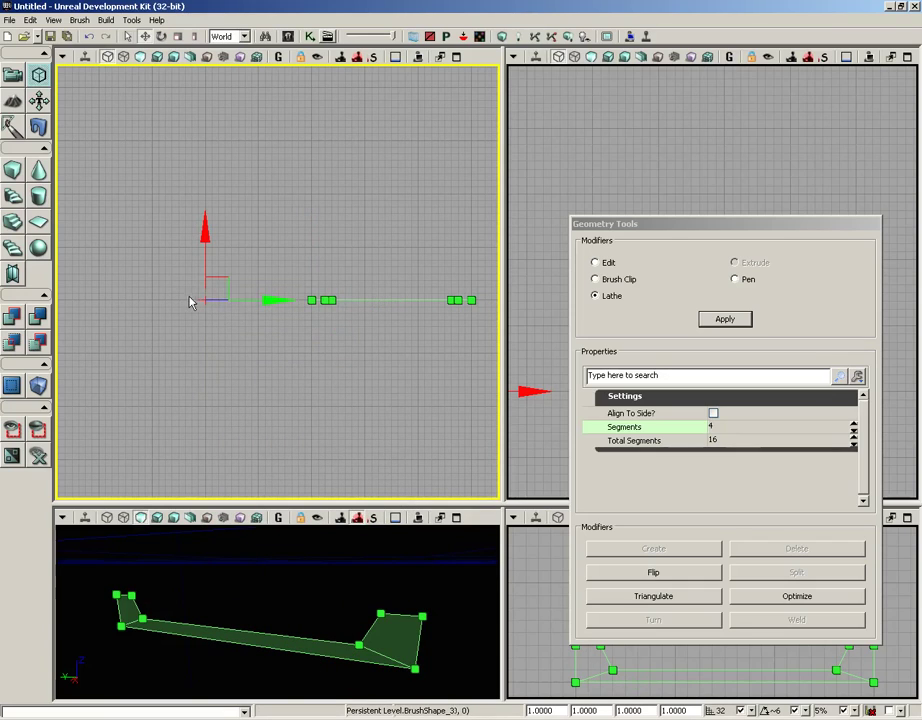
mouse_move(261, 591)
left_mouse_down()
mouse_move(290, 705)
mouse_move(220, 541)
left_mouse_up()
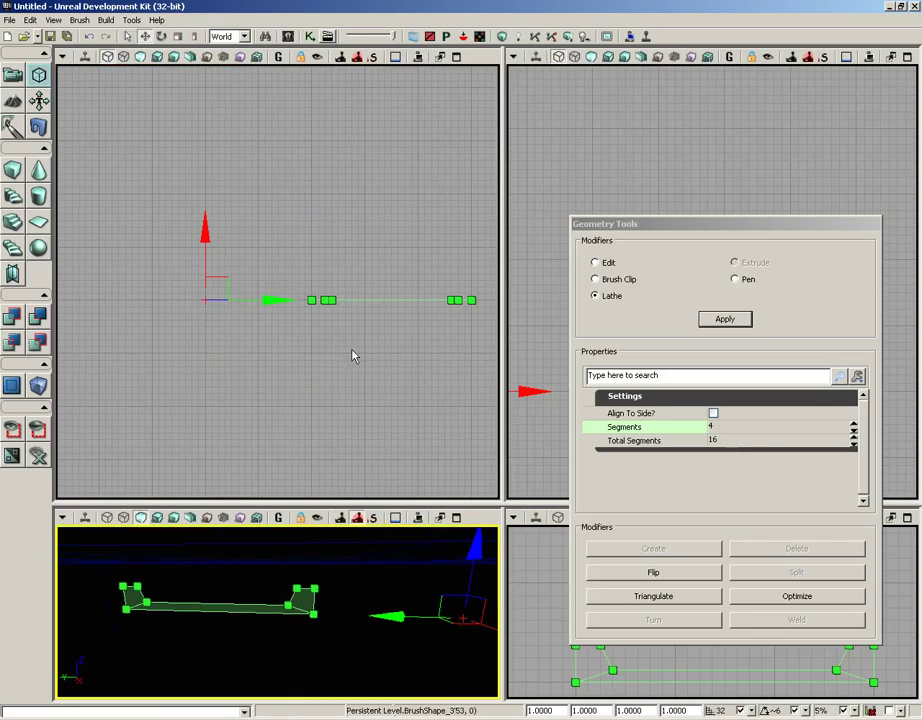
Step: Try to lathe the profile around the offset pivot with the side view active, and dismiss the resulting message
left_click_drag(354, 354, 322, 366)
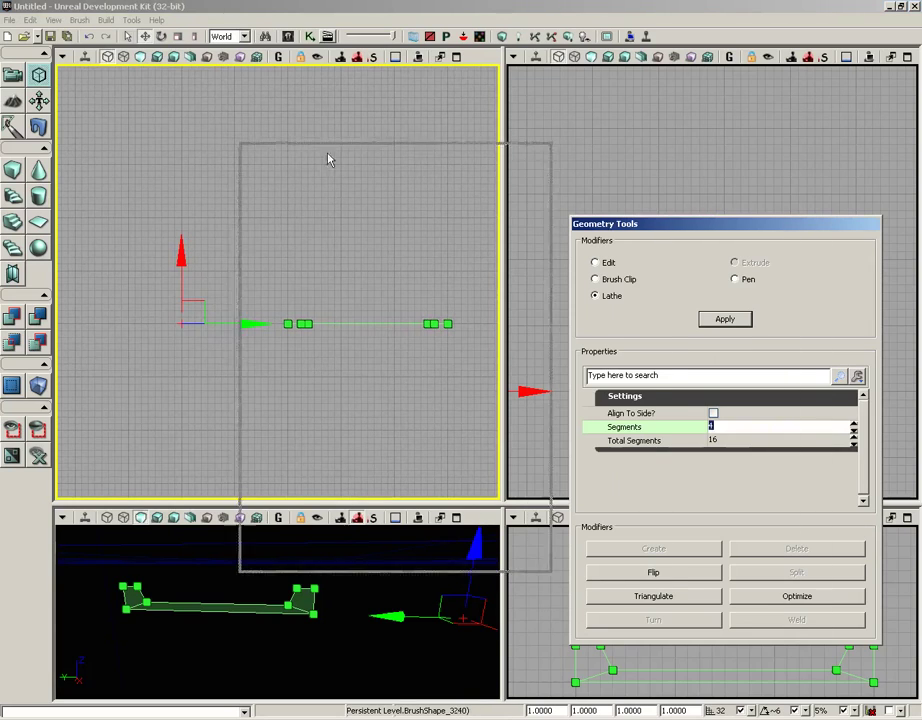
left_click_drag(330, 158, 213, 105)
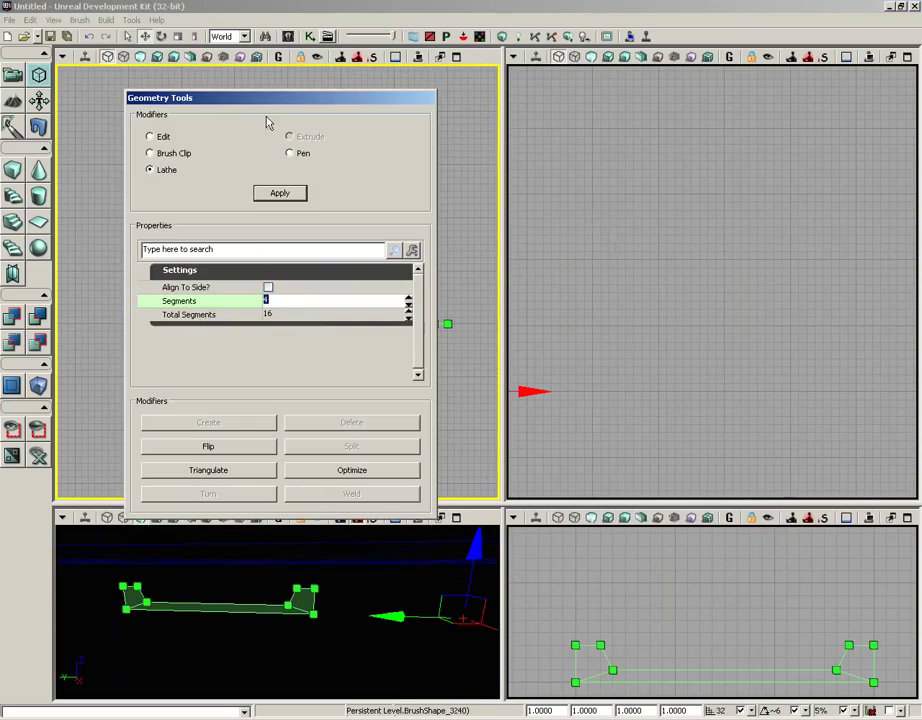
left_click_drag(702, 603, 710, 574)
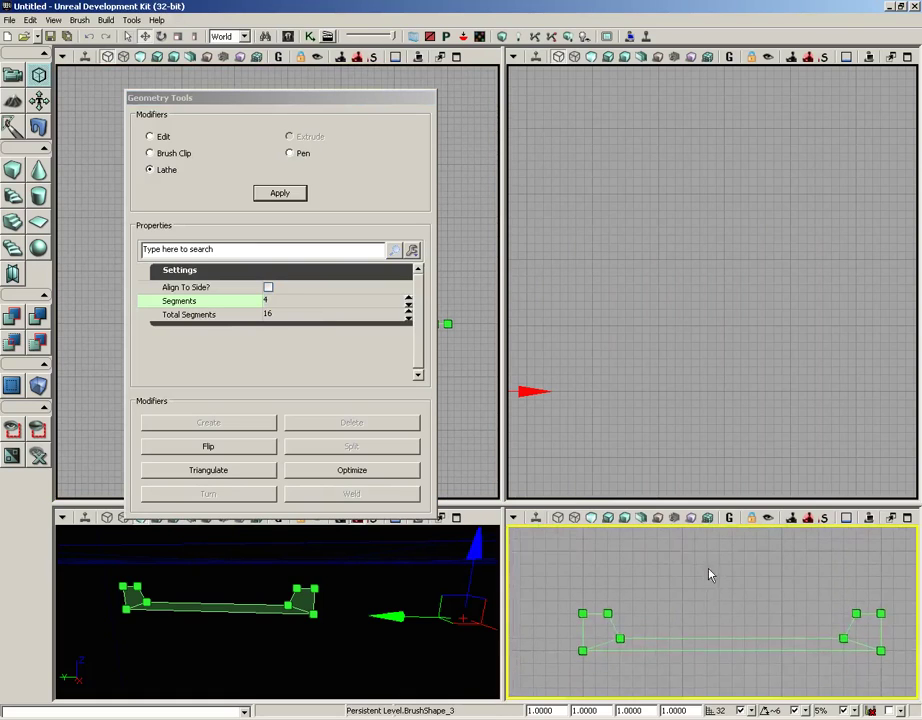
scroll(705, 560, "down", 2)
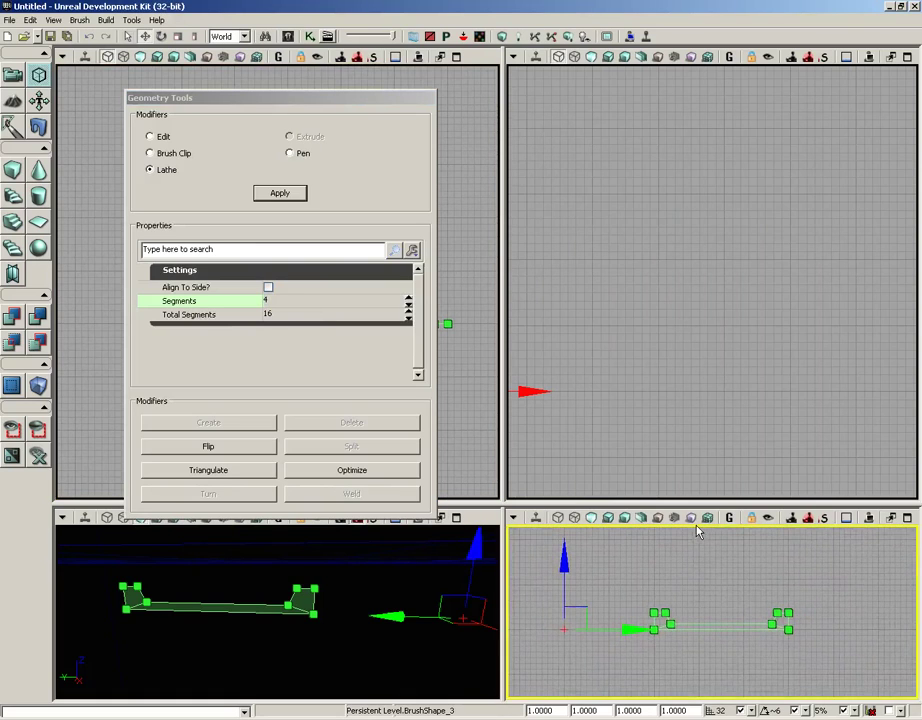
left_click(293, 199)
left_click_drag(722, 615, 742, 530)
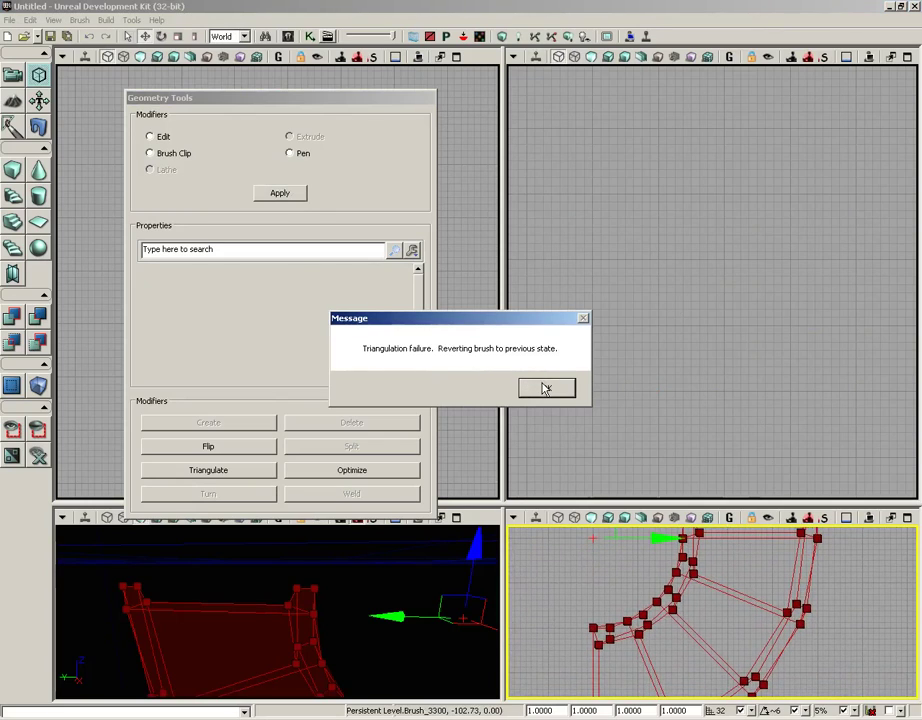
left_click(545, 388)
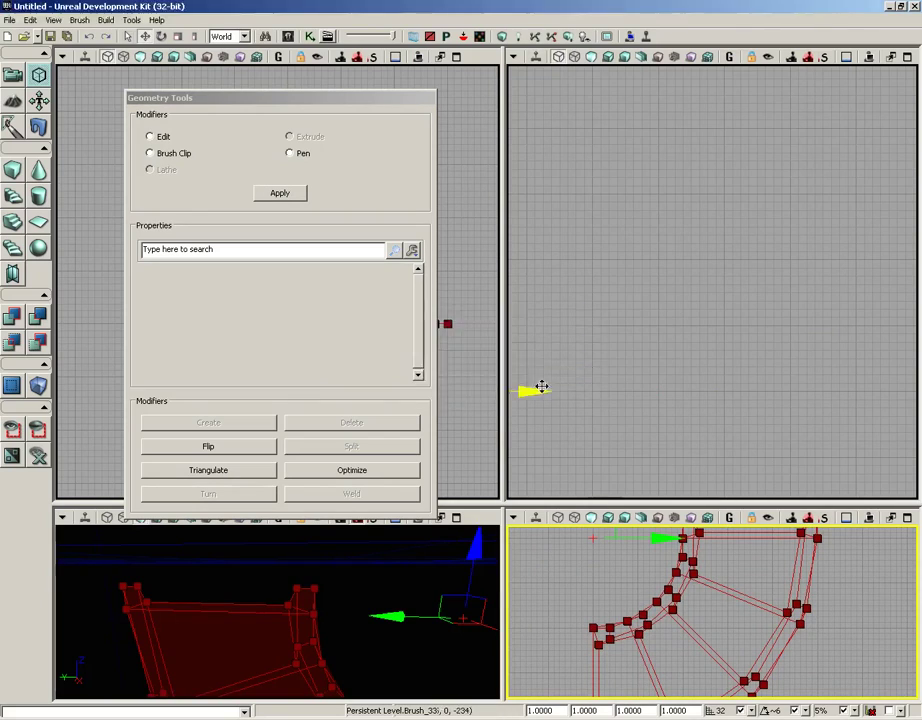
Step: Replace the lathed builder brush with a cube
left_click(547, 389)
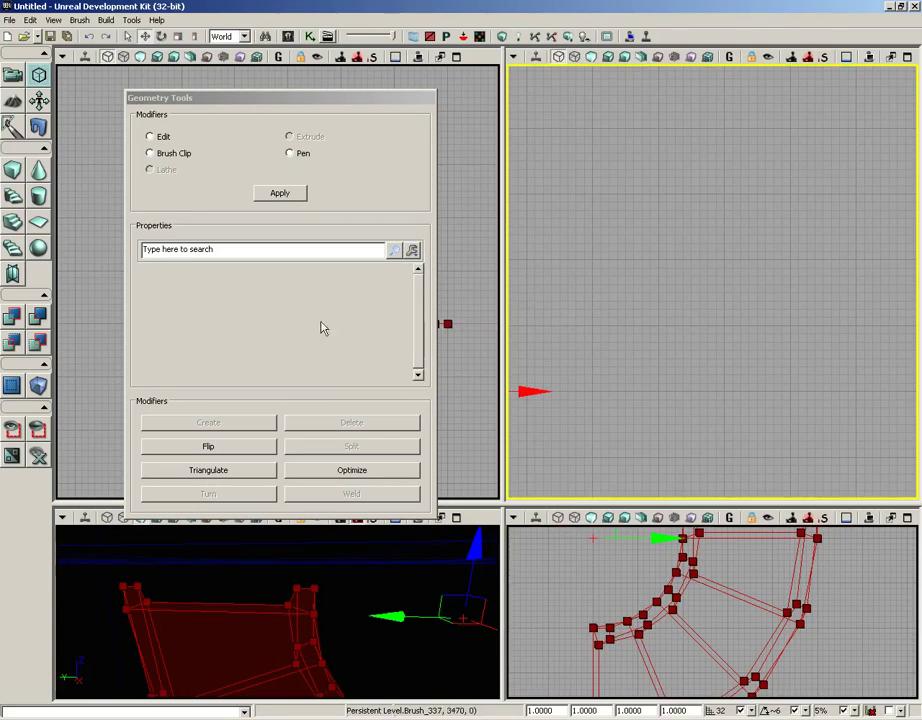
left_click(7, 171)
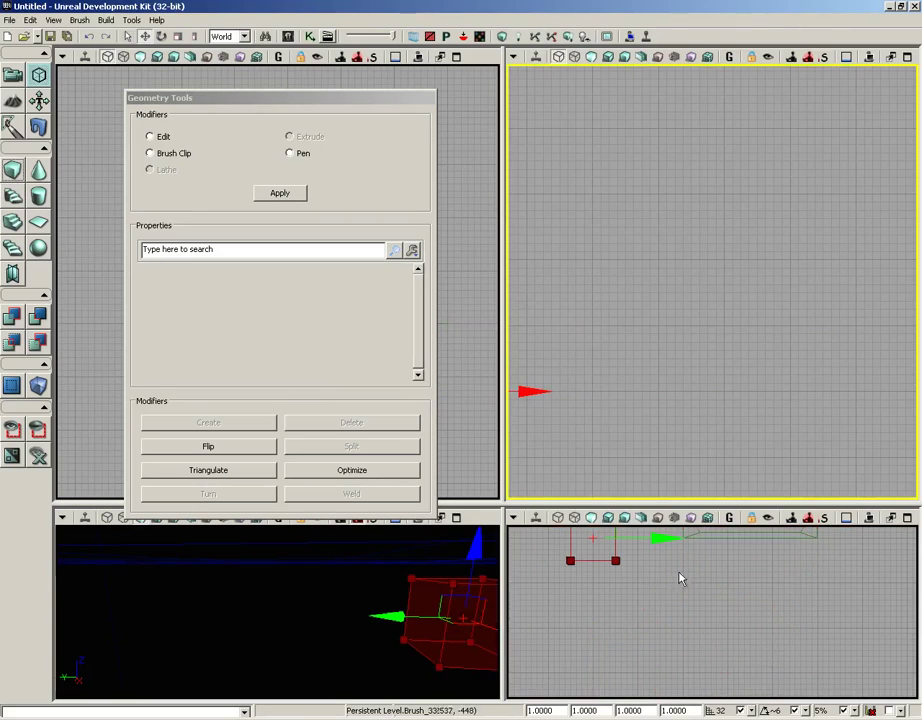
mouse_move(679, 578)
left_mouse_down()
mouse_move(710, 568)
mouse_move(702, 615)
mouse_move(698, 599)
left_mouse_up()
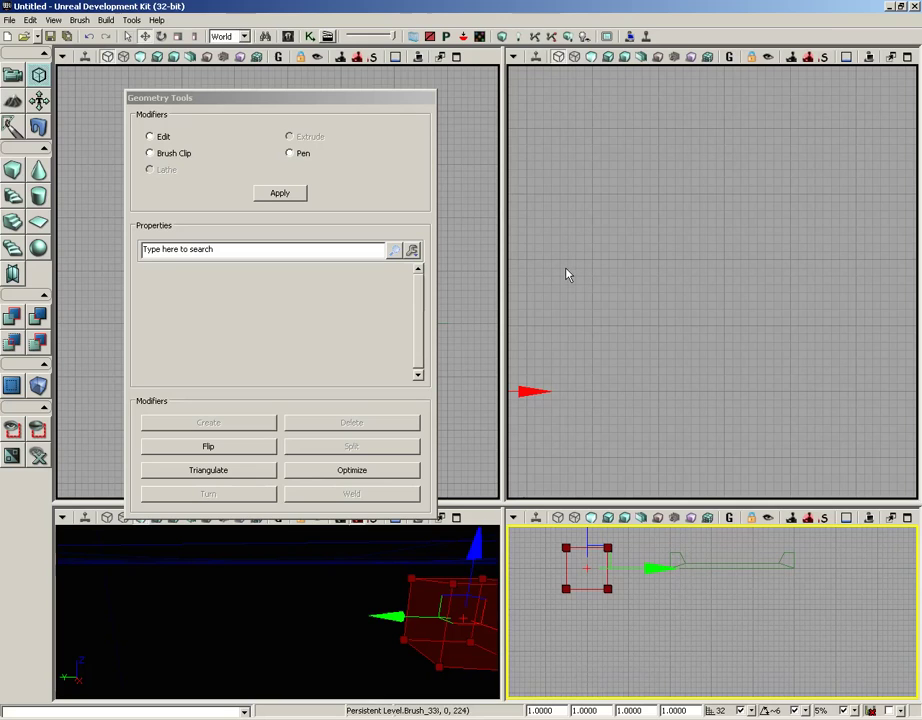
Step: Reselect the profile shape in the top view and move its pivot, snapped to the grid, to the centre of the cube brush
left_click_drag(350, 104, 780, 80)
left_click(290, 244)
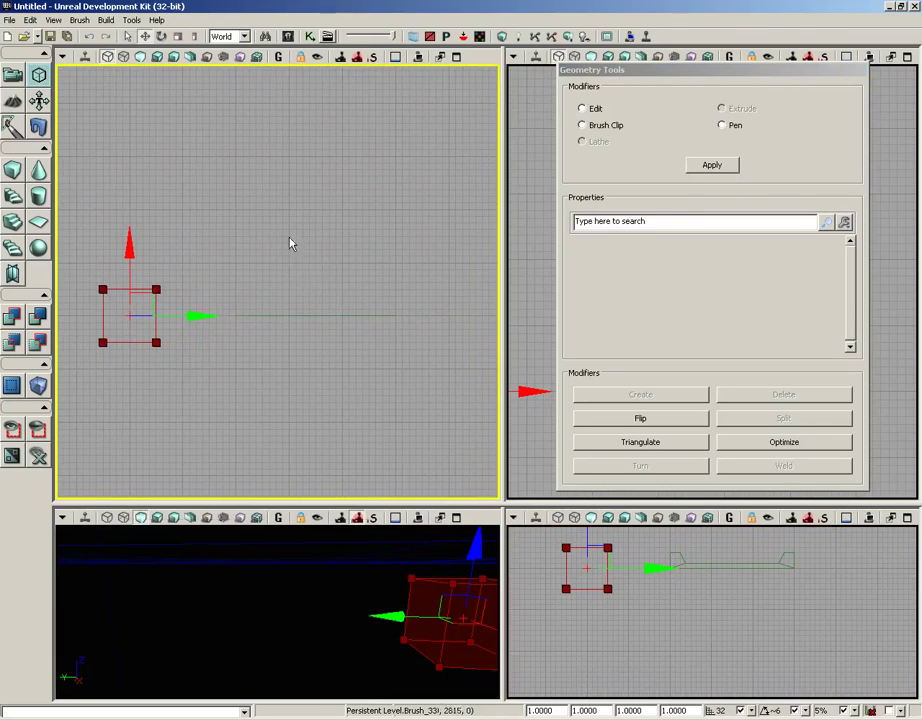
left_click(310, 316)
right_click_drag(315, 209, 371, 176)
scroll(342, 198, "up", 3)
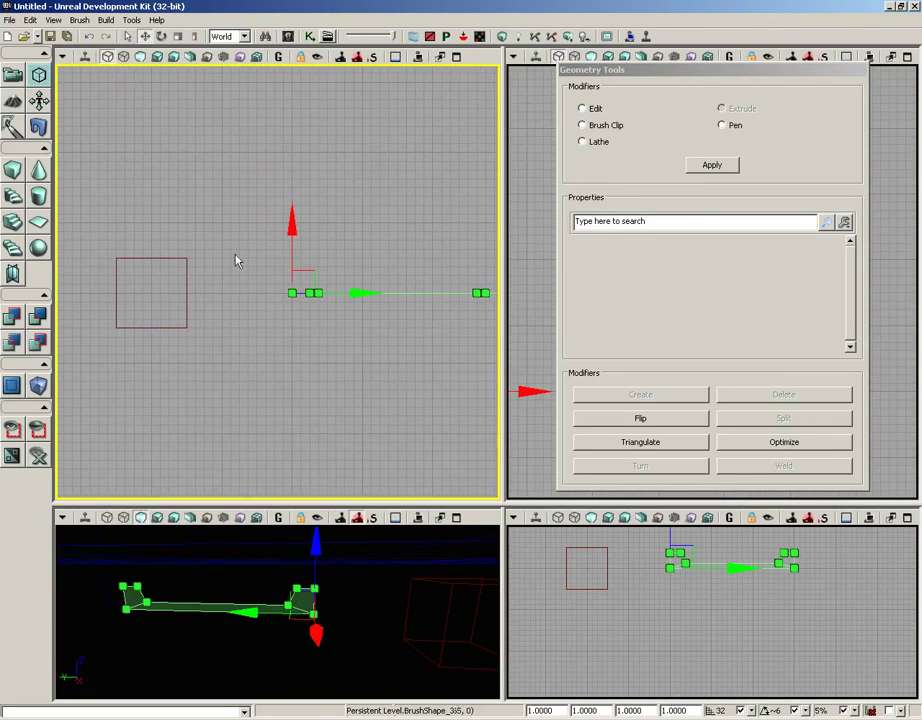
right_click(152, 281)
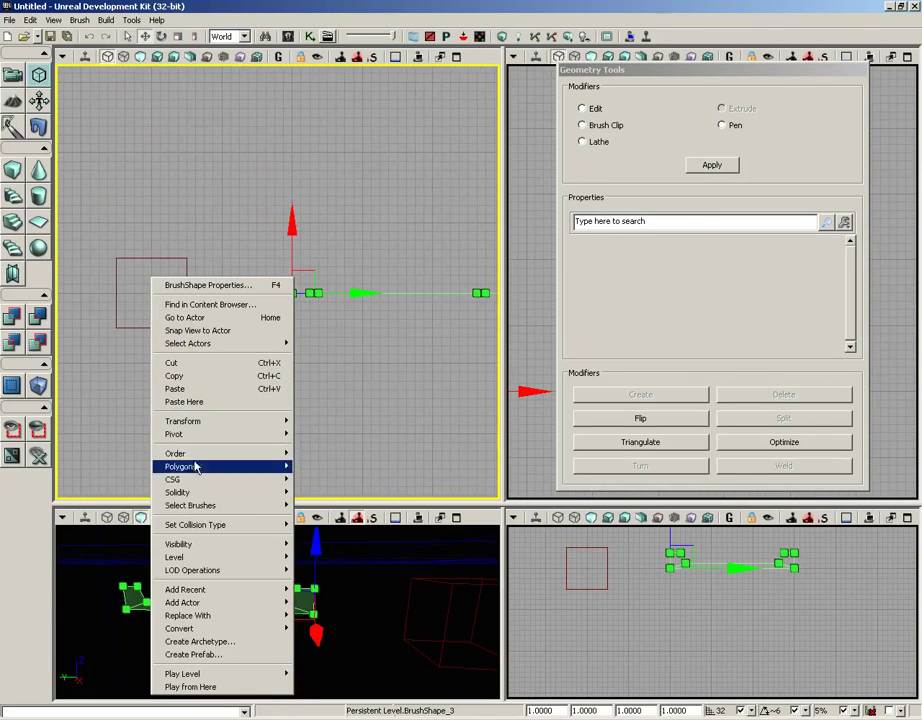
mouse_move(200, 436)
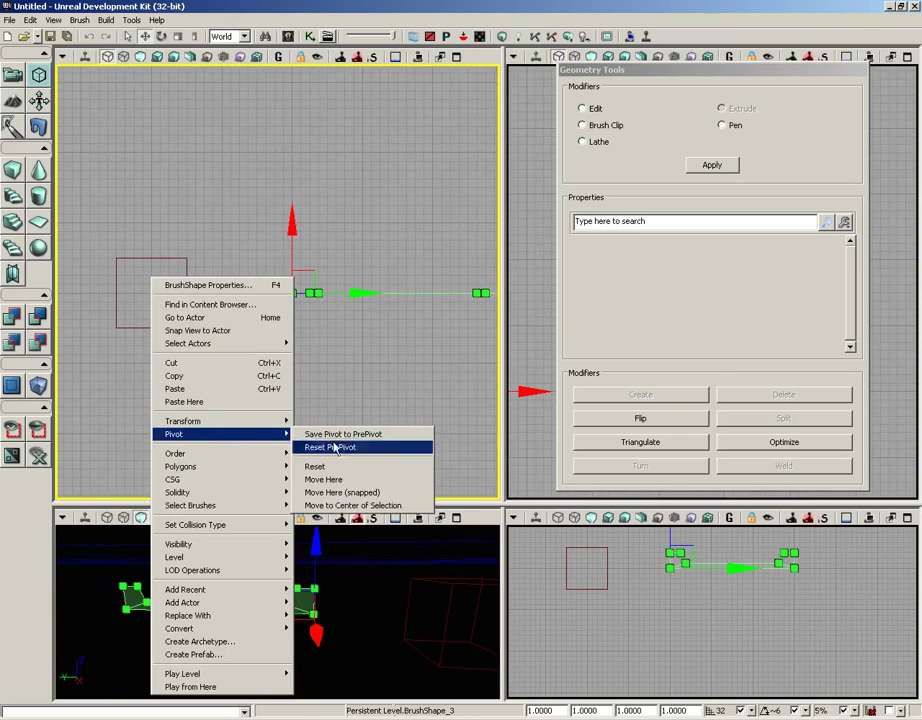
left_click(343, 492)
Step: Lathe the profile around the offset pivot with the top view active to form a curved quarter-turn brush
mouse_move(327, 443)
left_mouse_down()
mouse_move(264, 408)
mouse_move(274, 379)
mouse_move(264, 439)
left_mouse_up()
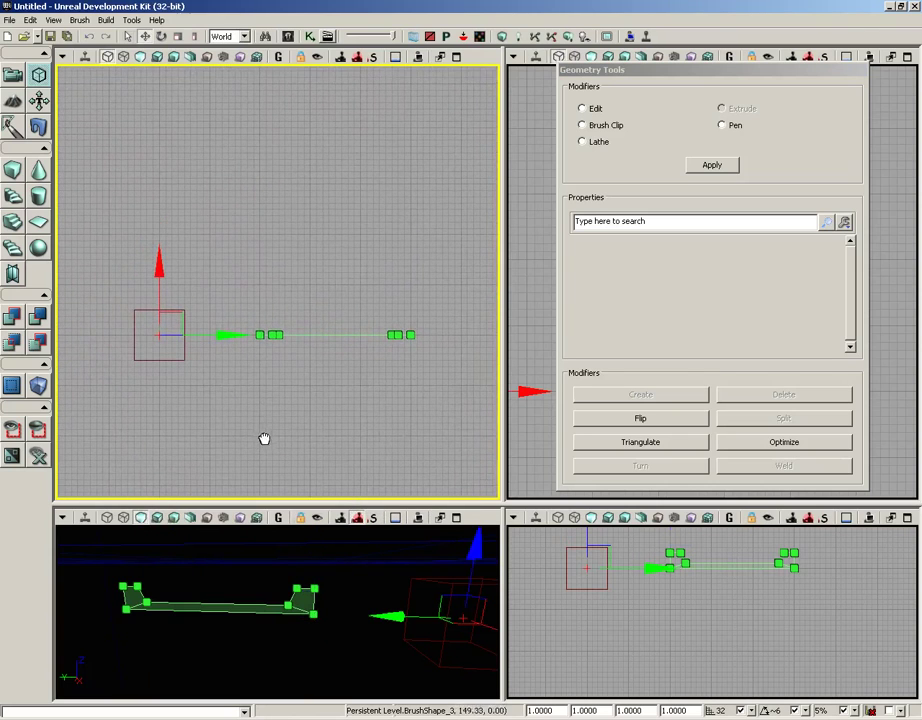
left_click_drag(270, 292, 280, 247)
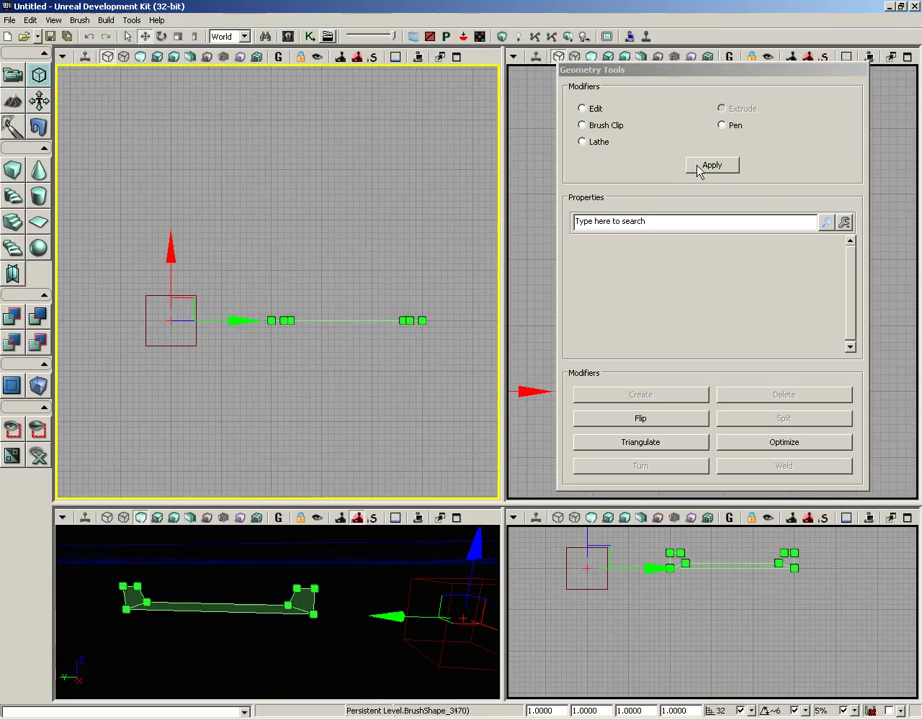
left_click(582, 141)
left_click(699, 170)
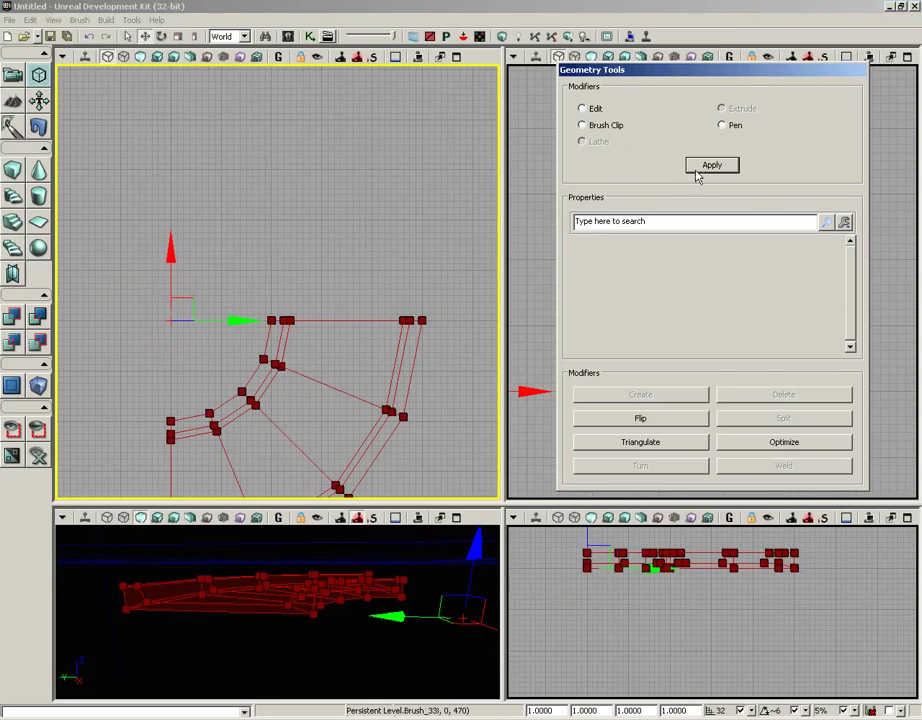
left_click_drag(355, 630, 359, 626)
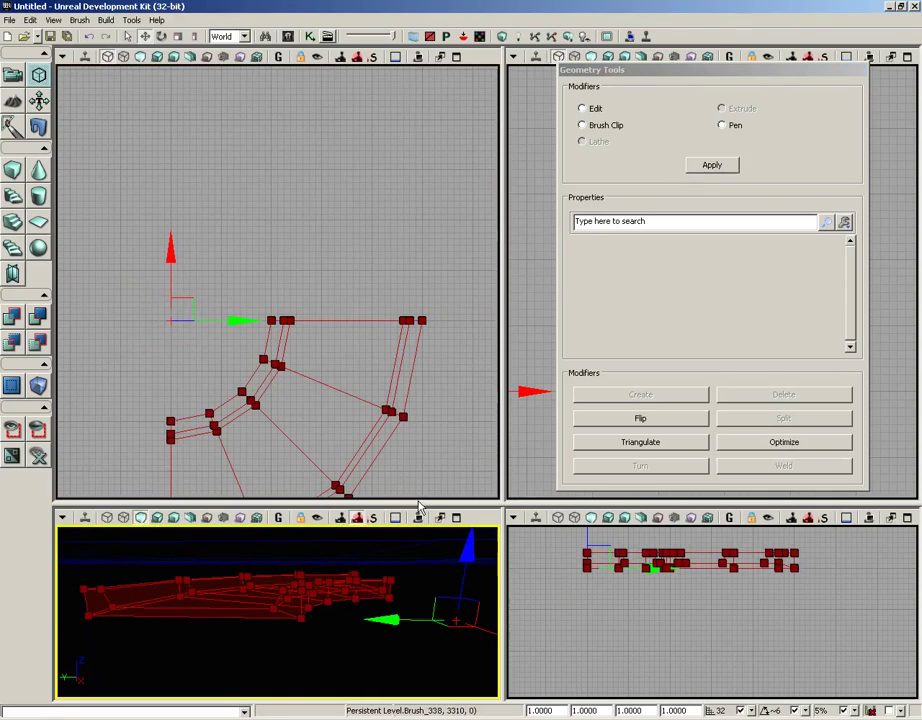
Step: Examine the quarter-turn brush in an enlarged perspective view and the whole curve in the top view
left_click_drag(418, 503, 415, 211)
middle_click_drag(385, 365, 379, 329)
mouse_move(379, 329)
right_mouse_down()
mouse_move(356, 336)
mouse_move(365, 401)
right_mouse_up()
mouse_move(365, 401)
left_mouse_down()
mouse_move(395, 237)
mouse_move(369, 421)
mouse_move(482, 440)
left_mouse_up()
left_click_drag(336, 449, 319, 633)
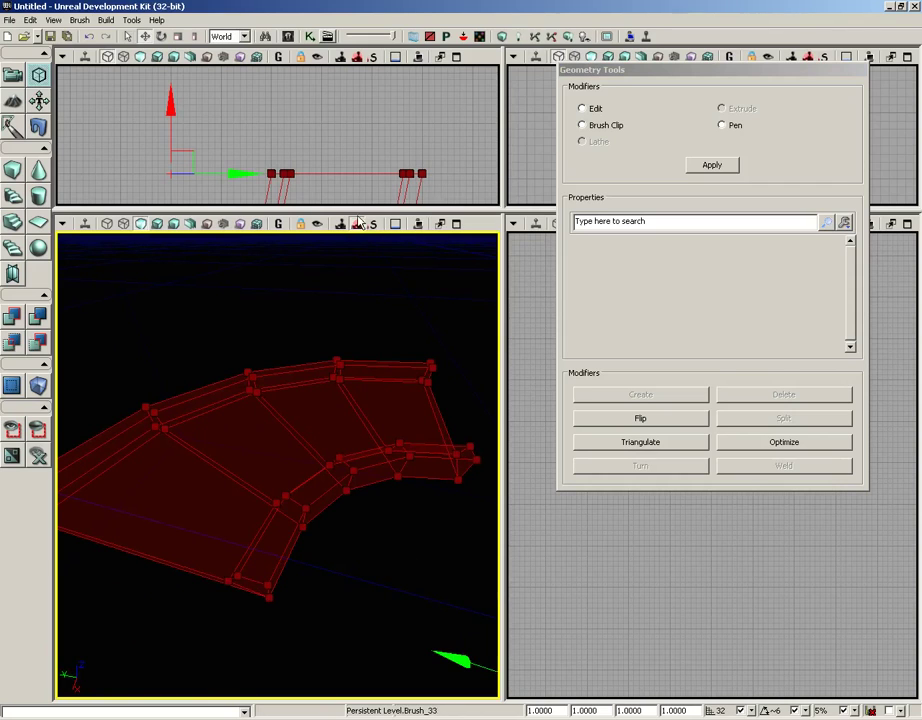
mouse_move(391, 570)
left_mouse_down()
mouse_move(416, 591)
mouse_move(436, 663)
mouse_move(390, 527)
left_mouse_up()
scroll(361, 161, "down", 6)
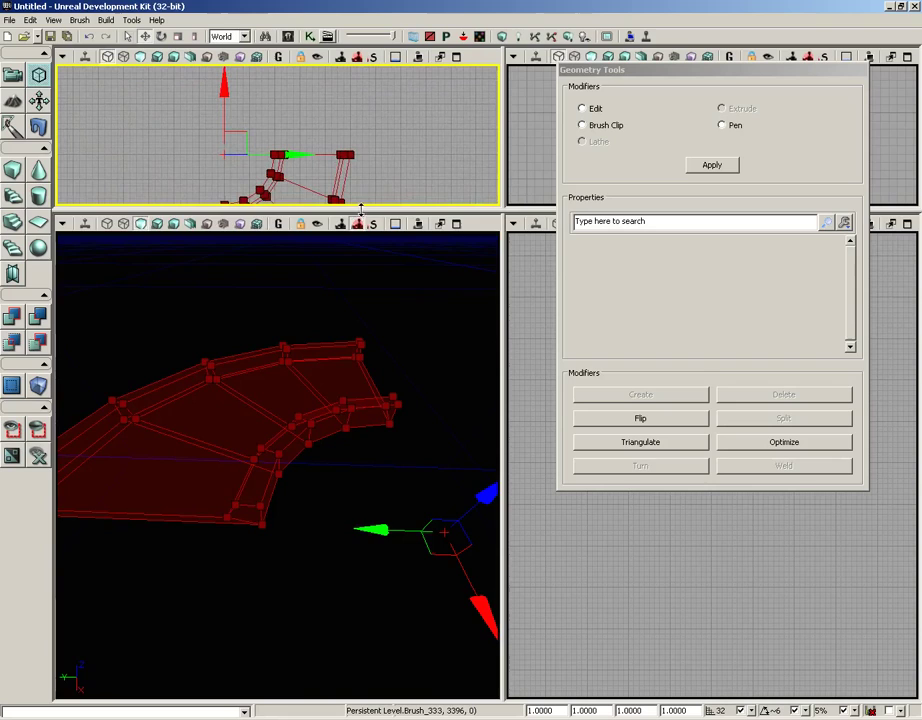
mouse_move(360, 214)
left_mouse_down()
mouse_move(361, 374)
mouse_move(389, 280)
left_mouse_up()
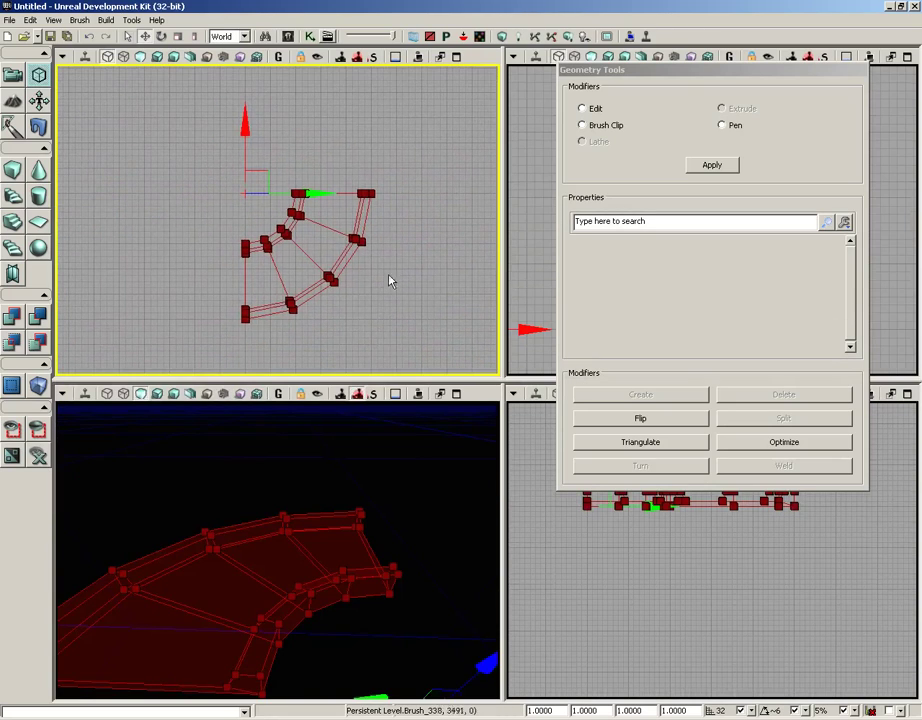
Step: Select the quarter-turn brush in the top view and move it along the Y axis, clear of the flat profile
left_click(305, 252)
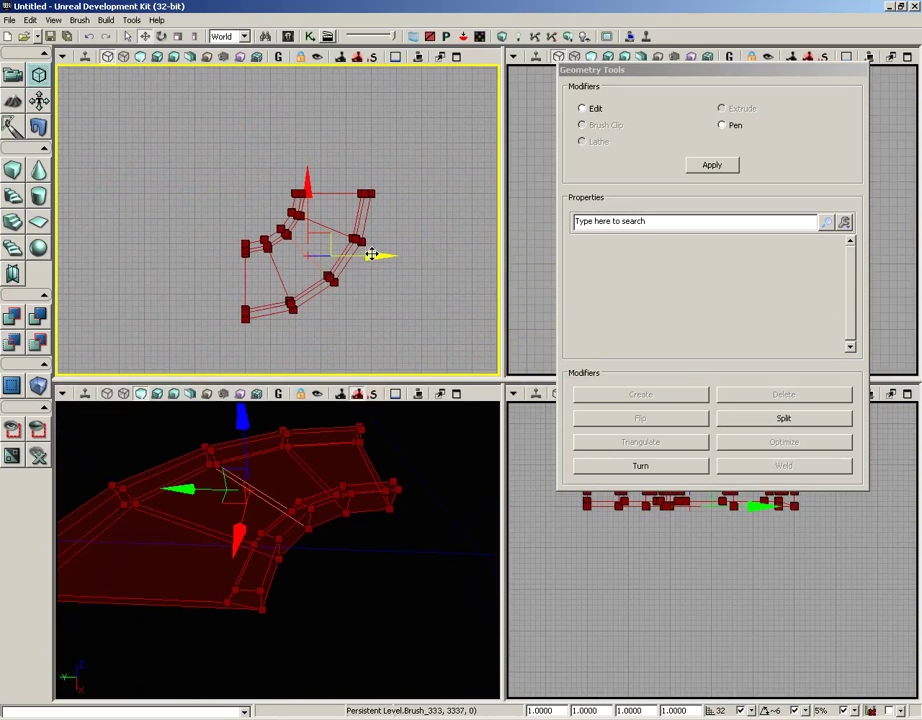
left_click(232, 266)
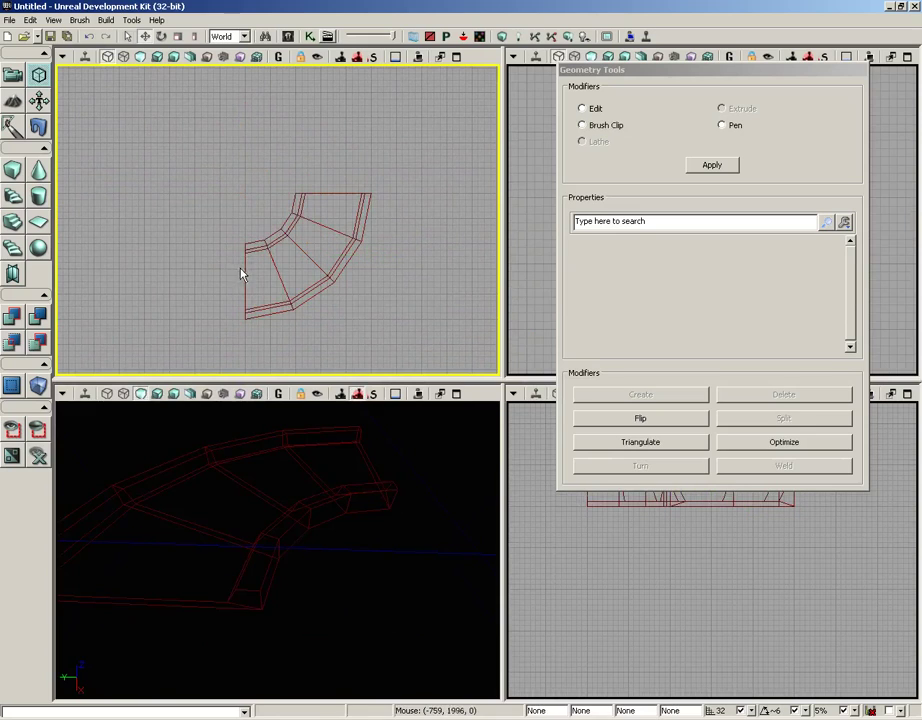
left_click(245, 267)
left_click_drag(323, 190, 90, 182)
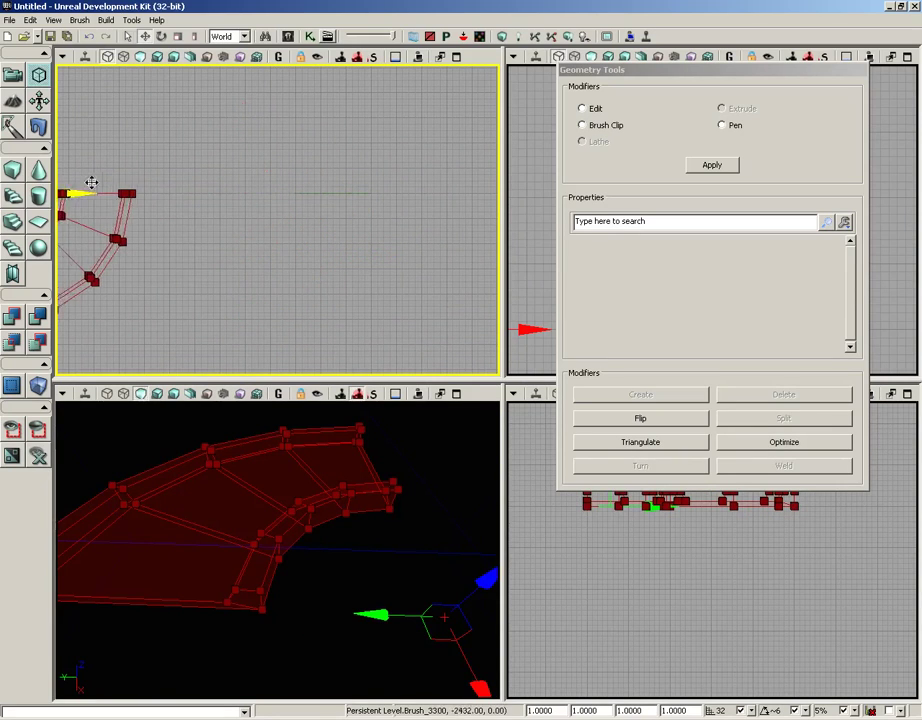
Step: Select the uncovered profile shape and move its pivot, snapped to the grid, to a point offset from its inner end
left_click(317, 193)
mouse_move(386, 254)
left_mouse_down()
mouse_move(326, 296)
mouse_move(400, 251)
mouse_move(432, 248)
left_mouse_up()
scroll(335, 313, "up", 5)
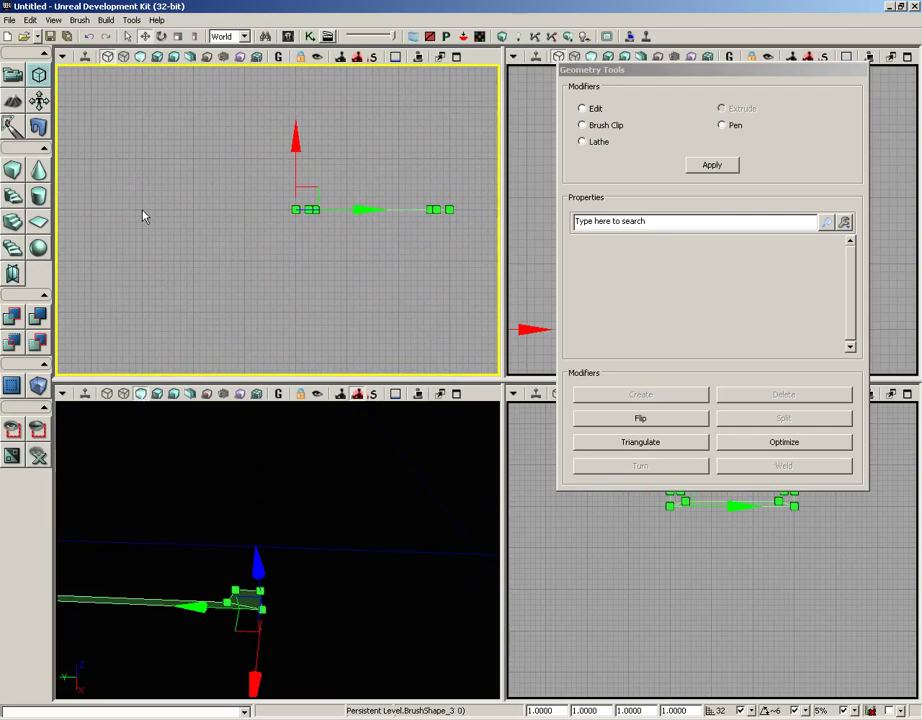
right_click(192, 216)
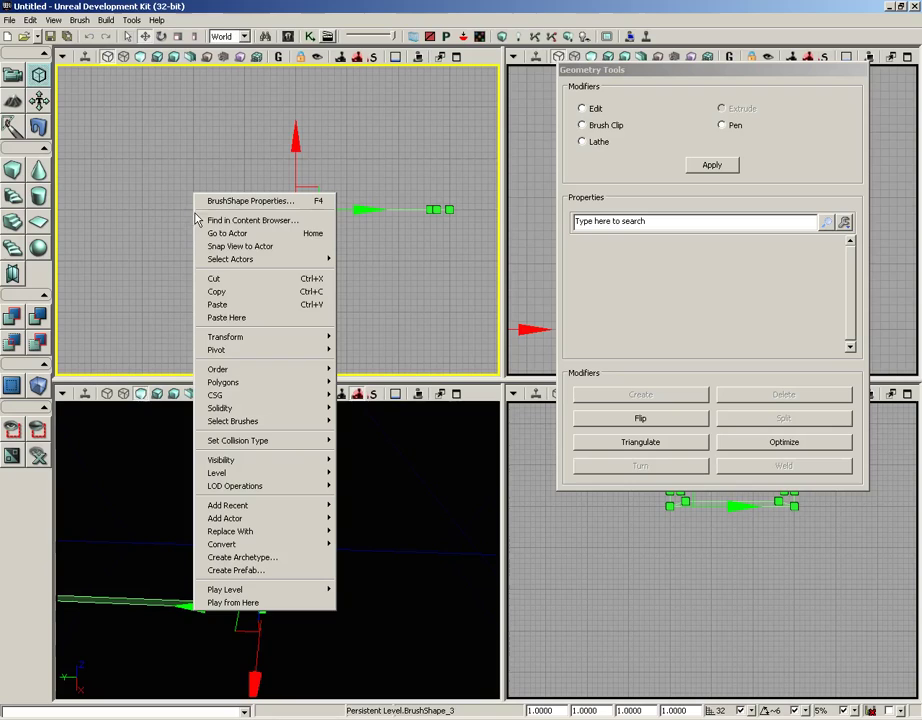
mouse_move(309, 350)
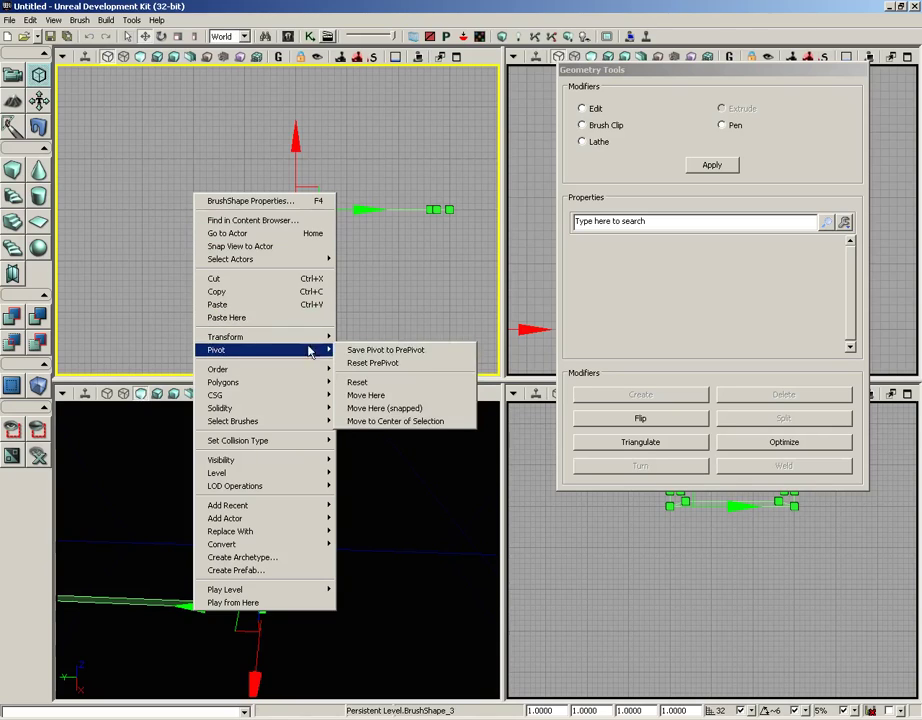
left_click(345, 407)
Step: Lathe the profile around the offset pivot into a full ring with Segments and Total Segments both set to 32
left_click(588, 141)
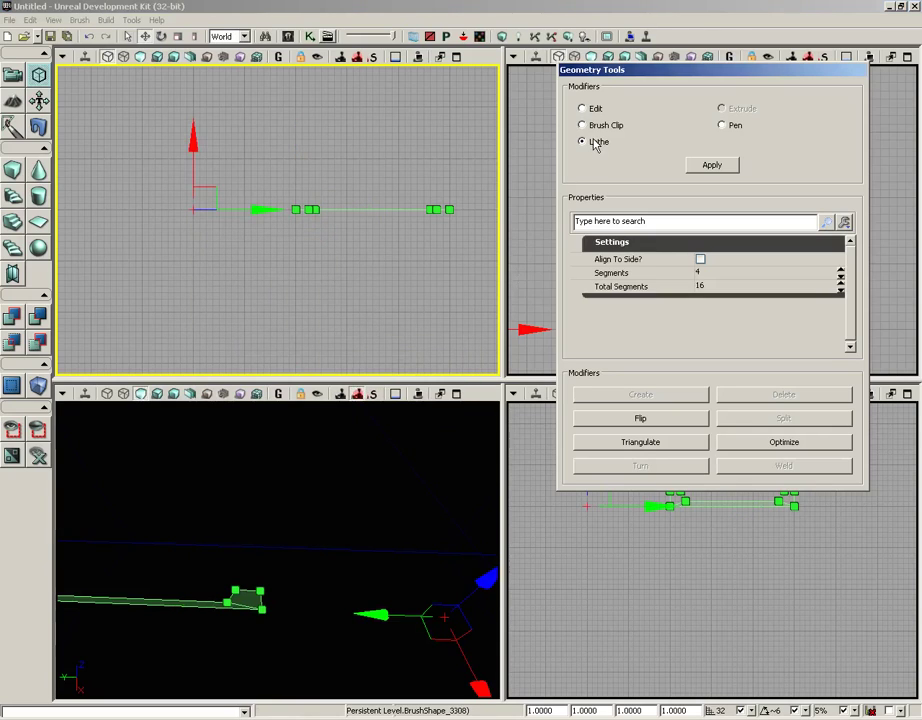
left_click(705, 277)
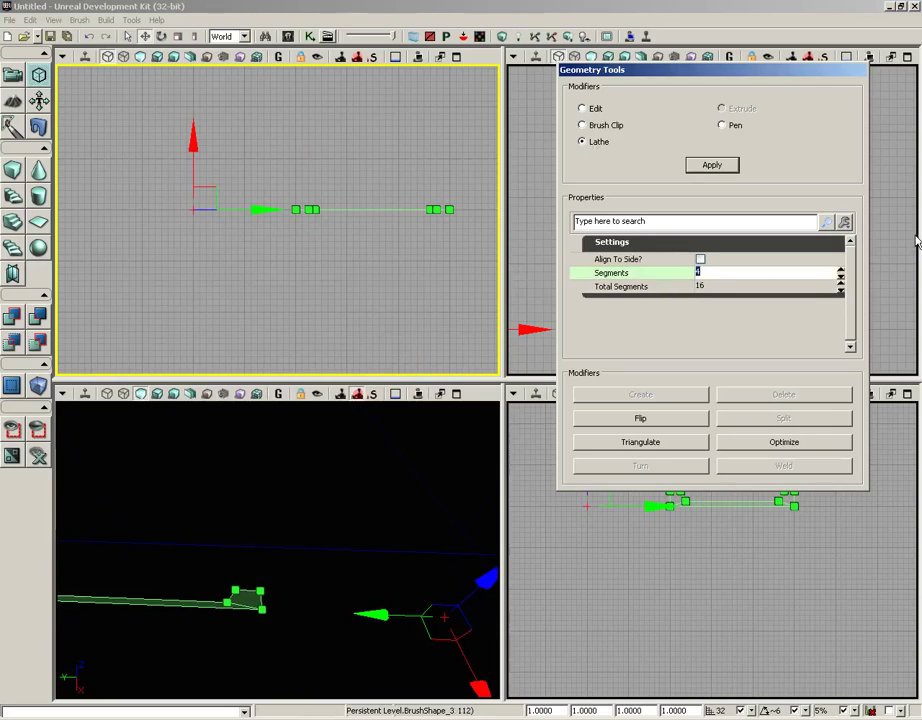
left_click(840, 276)
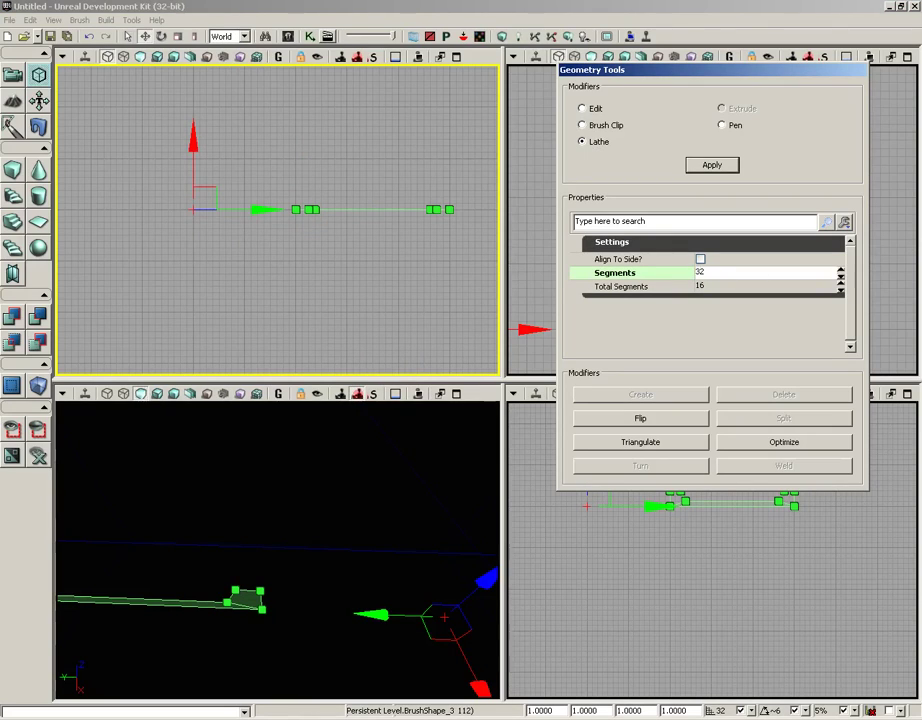
key("Tab")
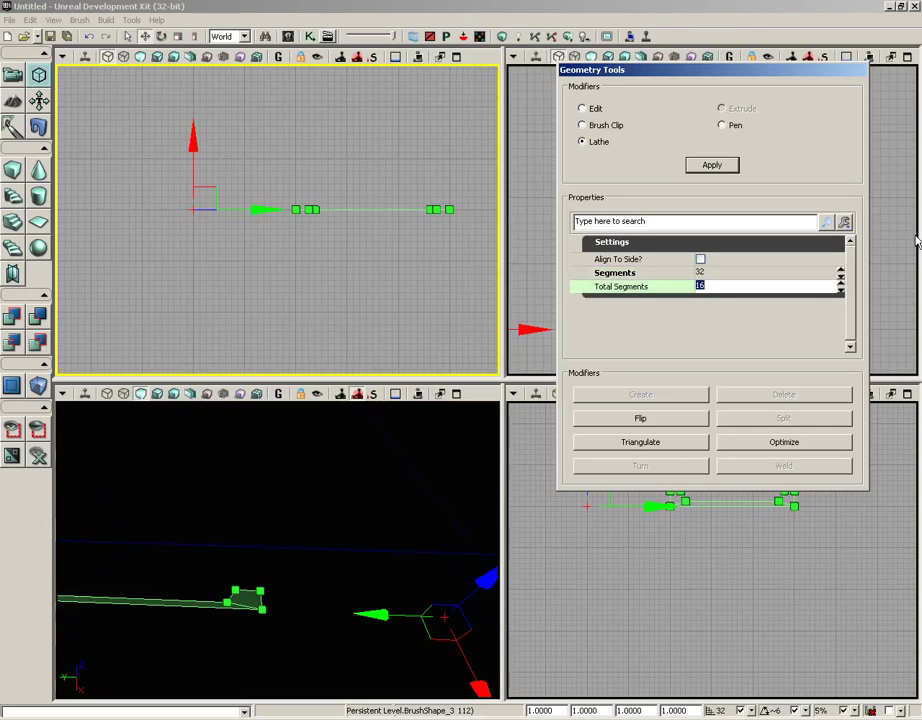
key("shift+Tab")
key("Tab")
left_click(714, 165)
Step: Examine the ring's outer vertices and segment edges against the grid in the top view
scroll(235, 140, "down", 1)
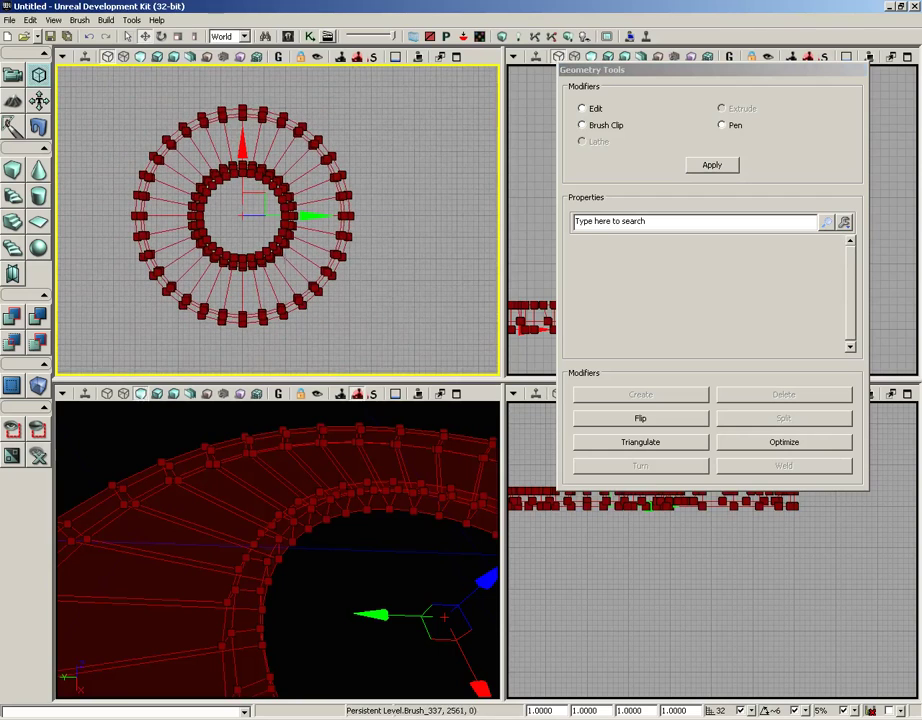
scroll(320, 323, "up", 3)
left_click_drag(329, 307, 367, 200)
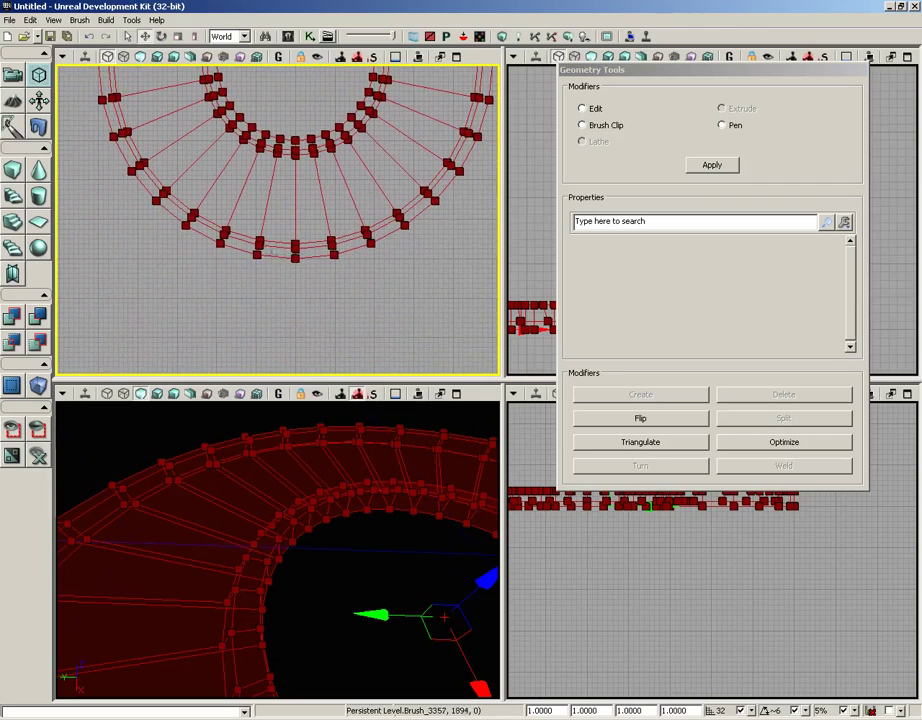
scroll(323, 282, "up", 2)
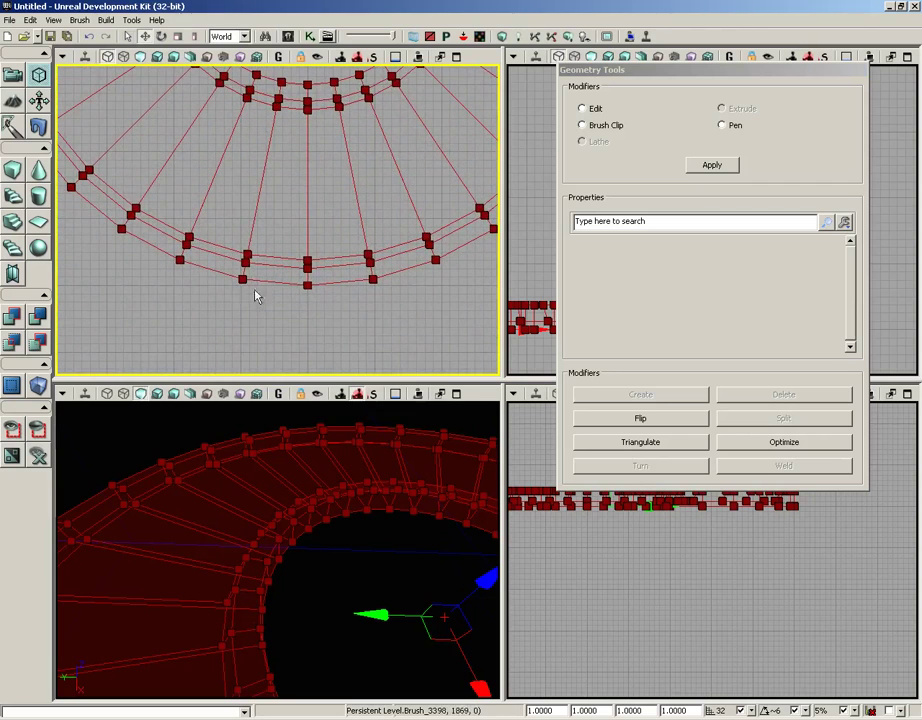
left_click_drag(350, 316, 344, 292)
left_click(338, 292)
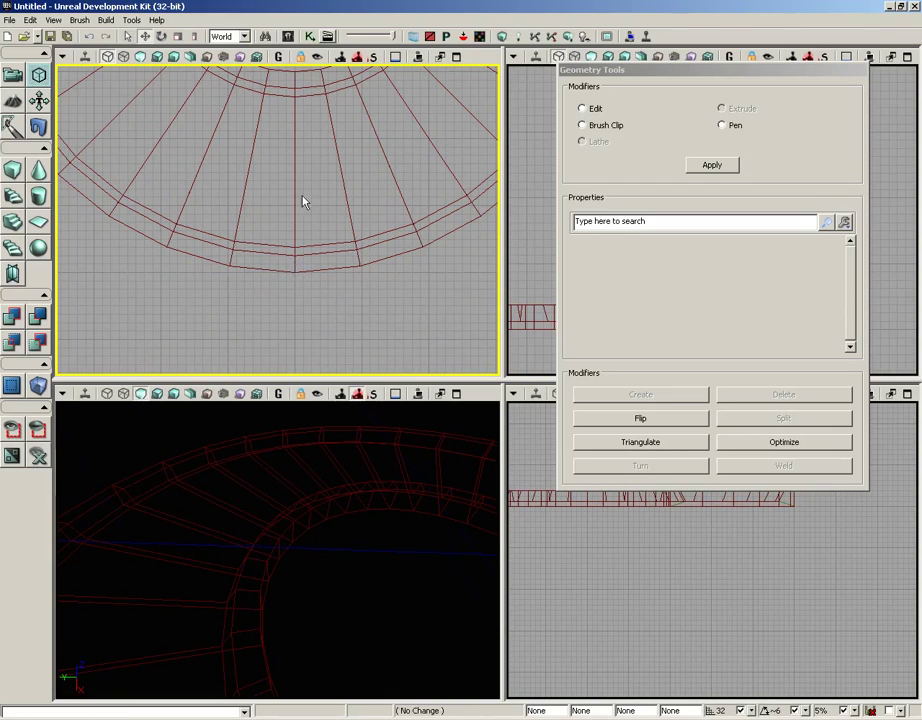
scroll(302, 200, "down", 2)
left_click_drag(309, 208, 304, 271)
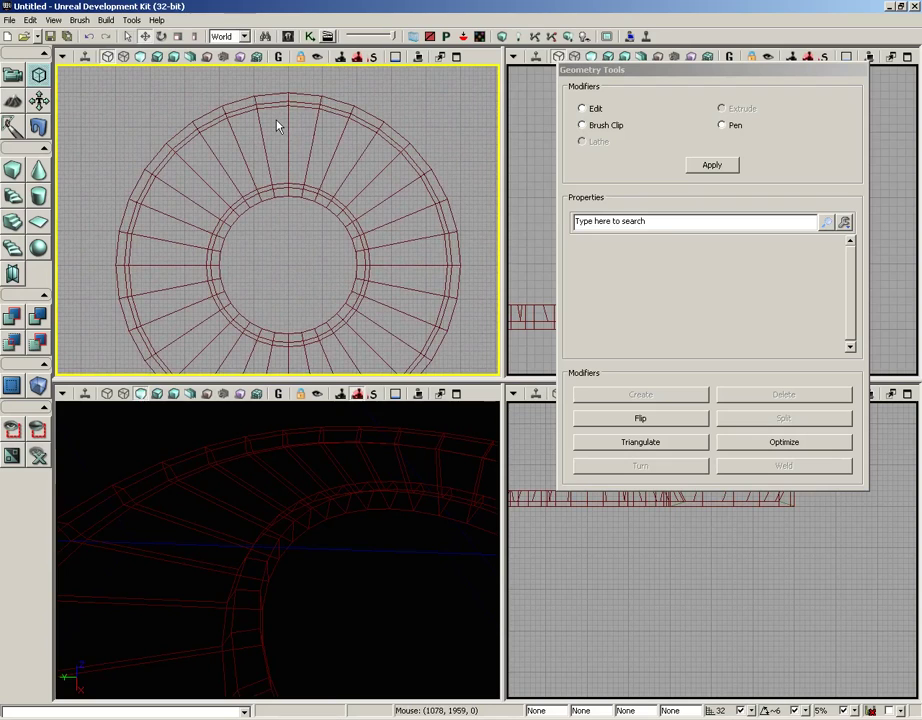
Step: Select the full ring brush and move it along the Y axis, away from the profile shape
left_click(371, 267)
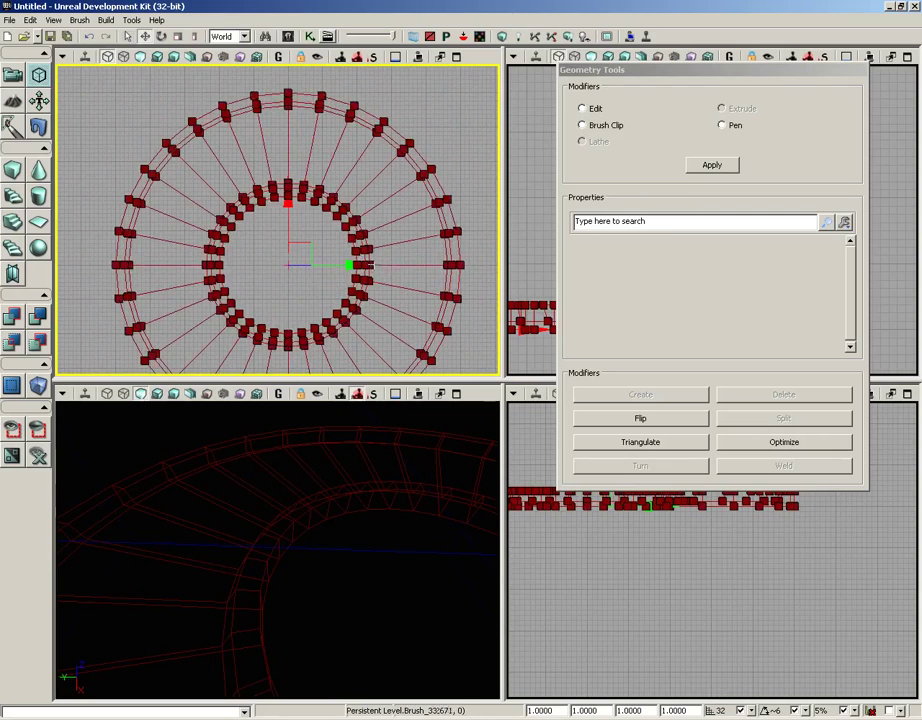
scroll(395, 163, "down", 3)
left_click_drag(354, 239, 88, 238)
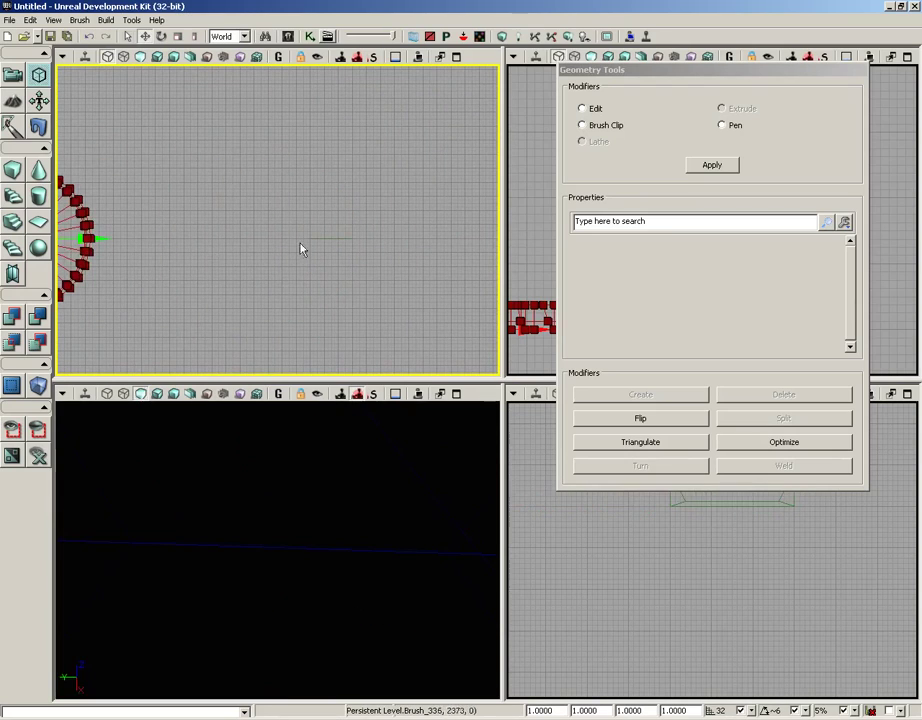
Step: Reselect the profile, activate the Lathe modifier and move the pivot, snapped to the grid, to a point beside the profile
left_click(317, 237)
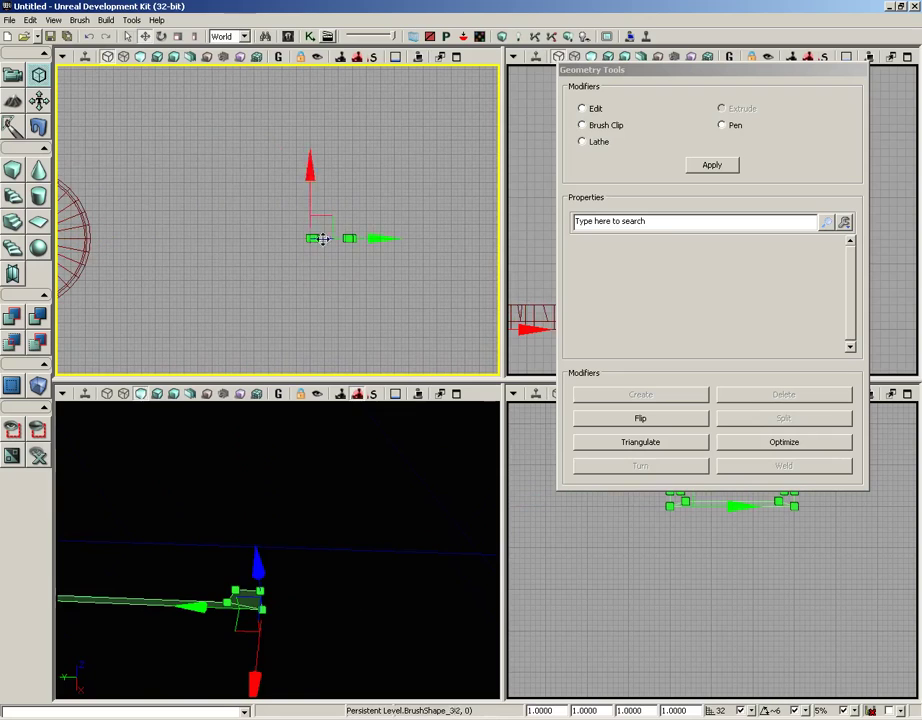
left_click(583, 141)
scroll(479, 171, "up", 2)
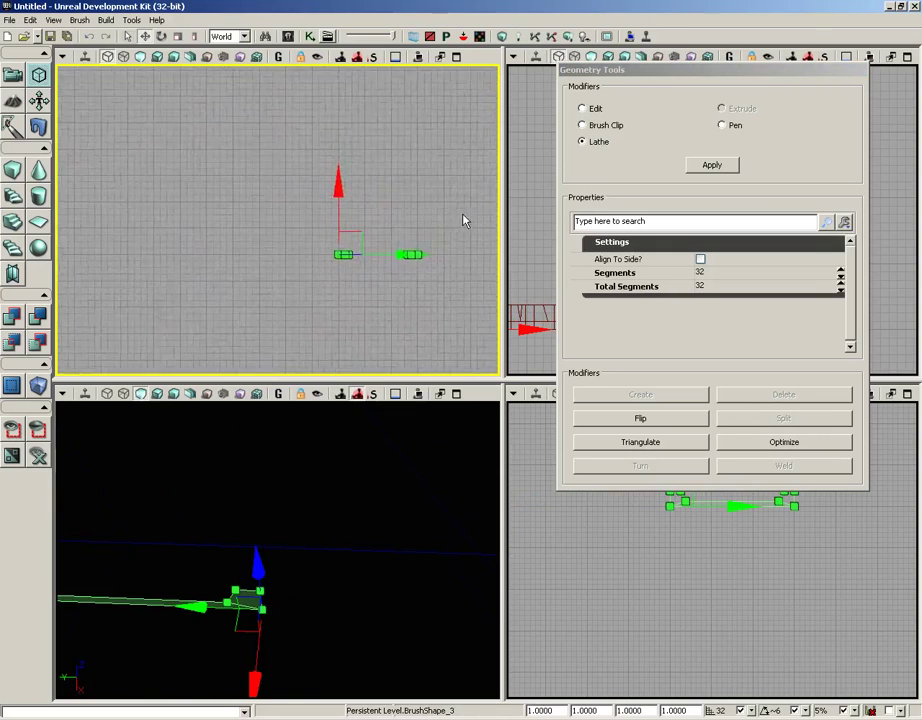
scroll(407, 207, "down", 2)
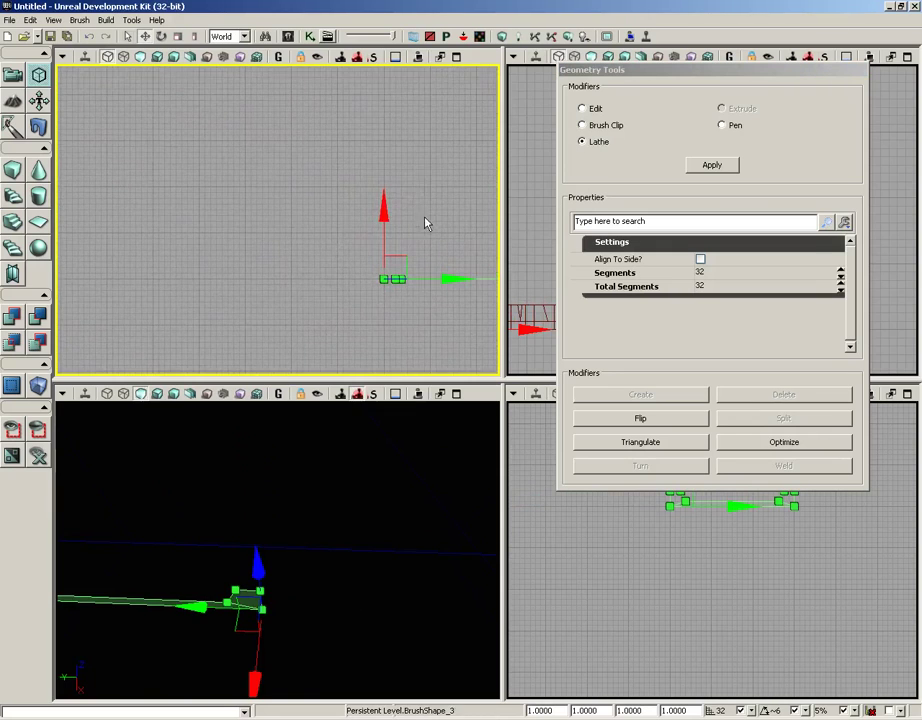
right_click(293, 264)
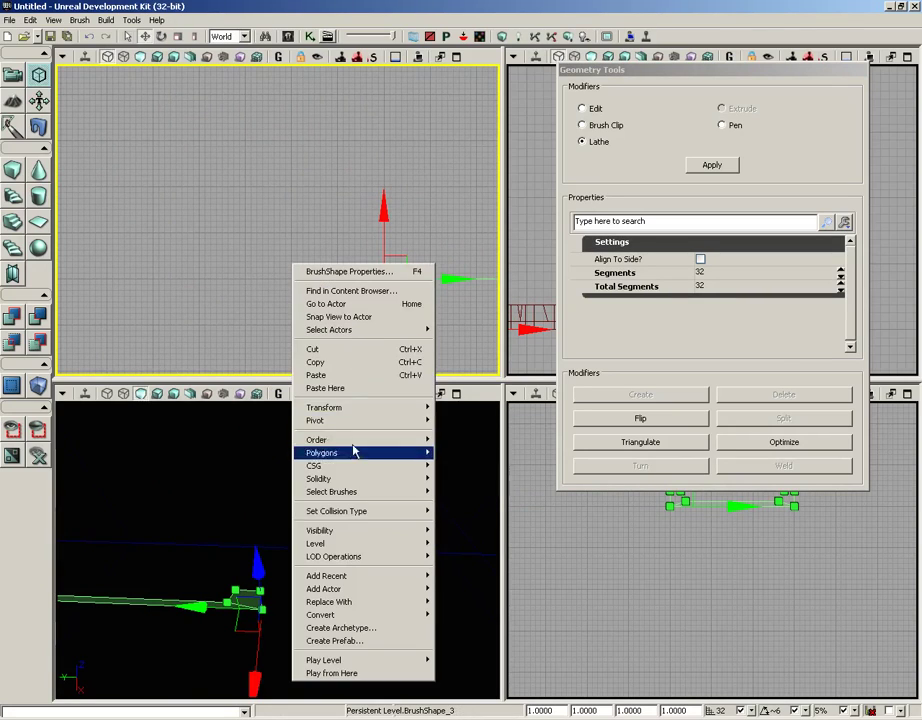
mouse_move(360, 420)
left_click(500, 477)
Step: Add the ring to the level as an additive brush and move the builder brush off it along the Y axis
mouse_move(360, 263)
left_mouse_down()
mouse_move(362, 292)
mouse_move(414, 241)
mouse_move(460, 98)
left_mouse_up()
mouse_move(215, 286)
left_mouse_down()
mouse_move(311, 270)
mouse_move(366, 237)
left_mouse_up()
left_click(348, 244)
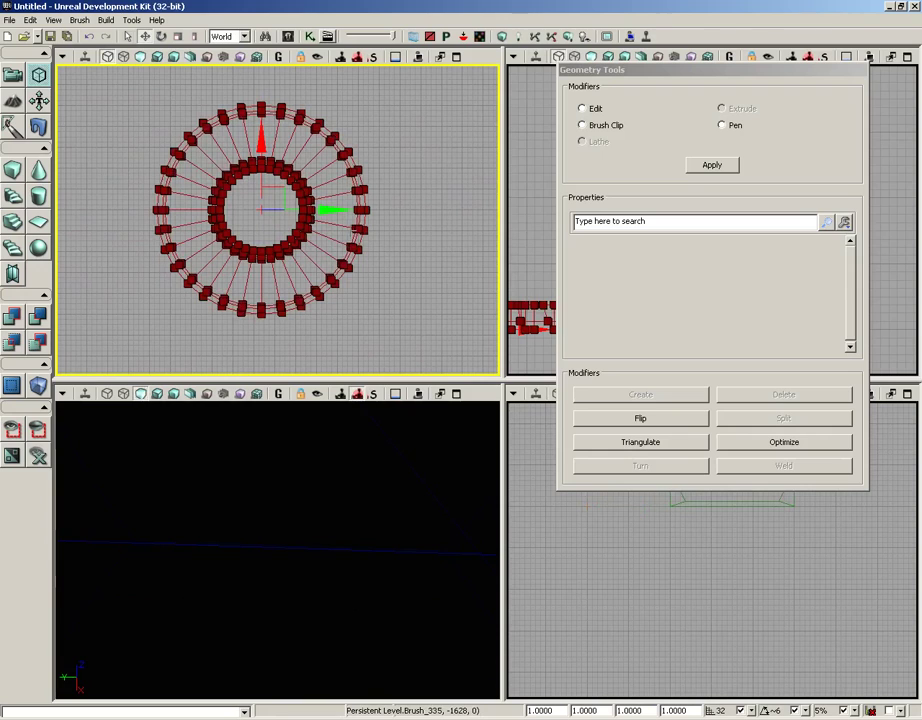
scroll(413, 243, "up", 1)
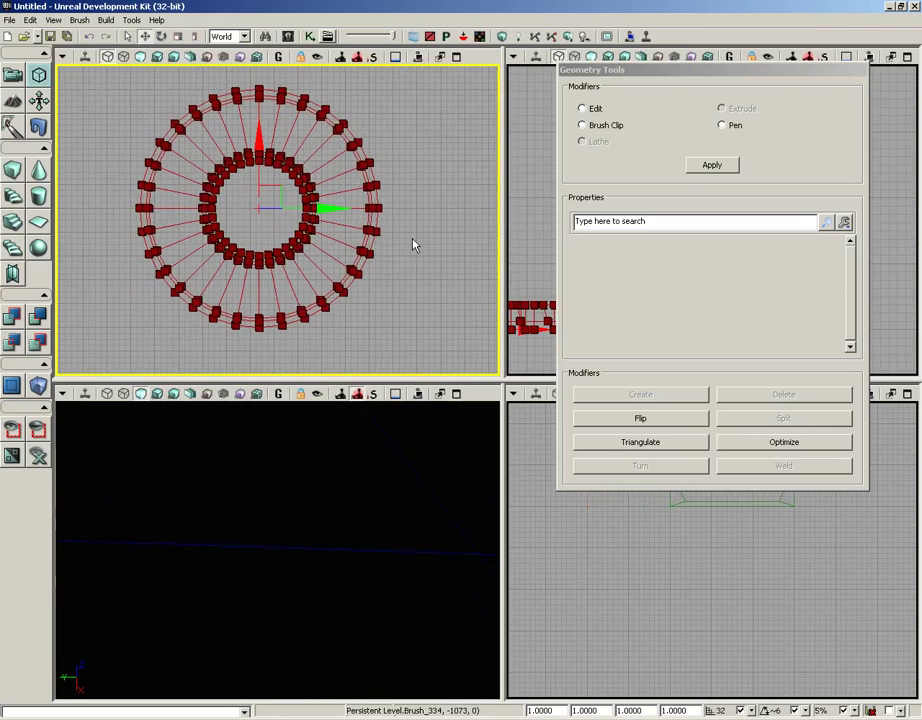
left_click_drag(323, 208, 30, 208)
left_click(283, 156)
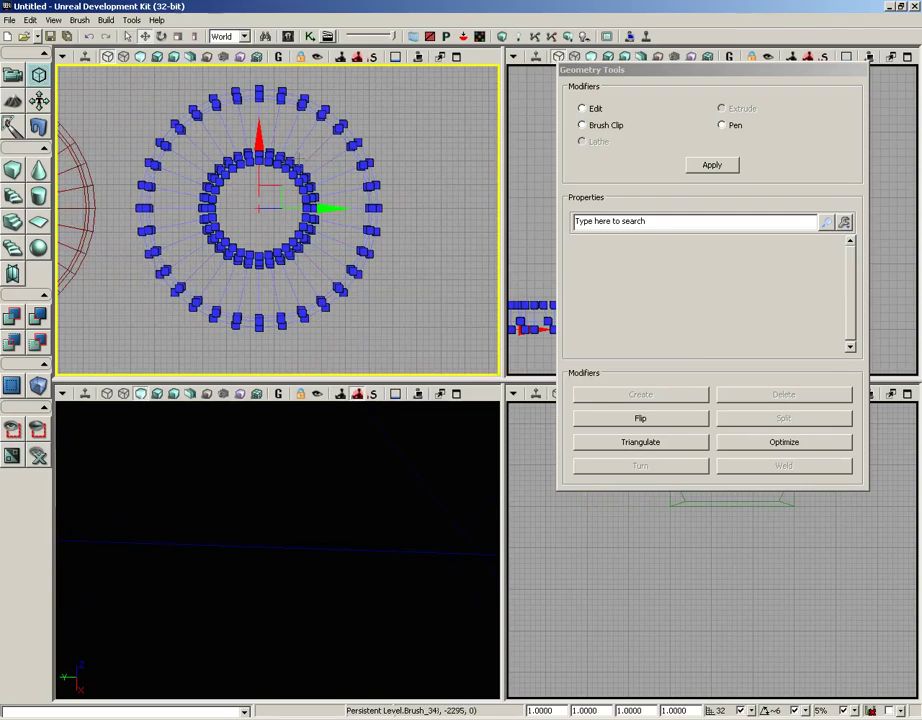
Step: Return to the profile shape, select it and move its pivot, snapped to the grid, away from its inner end
mouse_move(391, 146)
left_mouse_down()
mouse_move(377, 175)
mouse_move(172, 137)
mouse_move(78, 158)
mouse_move(298, 229)
left_mouse_up()
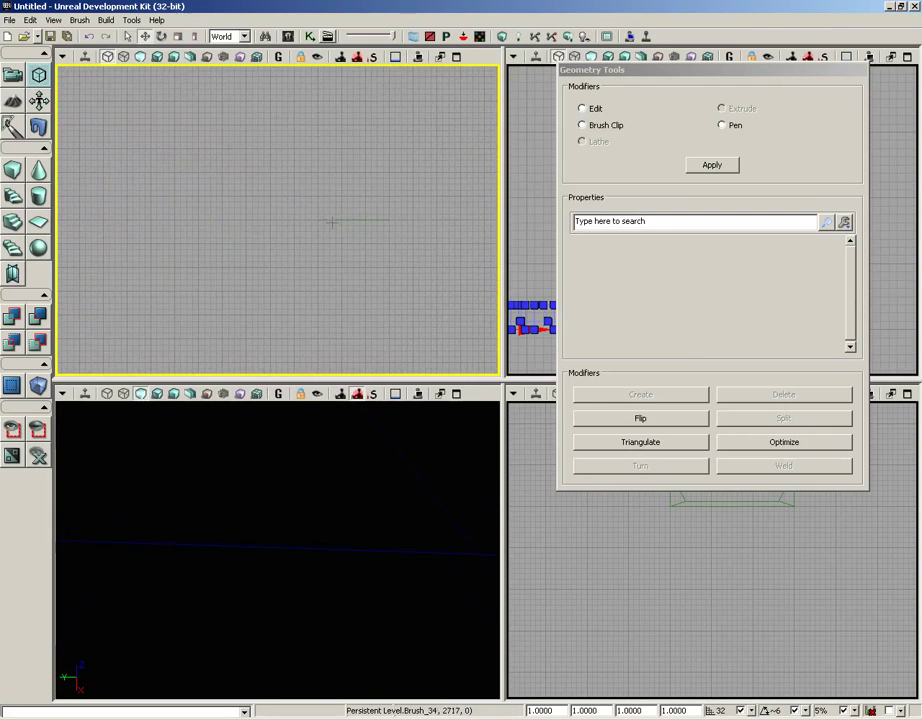
left_click(332, 222)
scroll(270, 280, "up", 7)
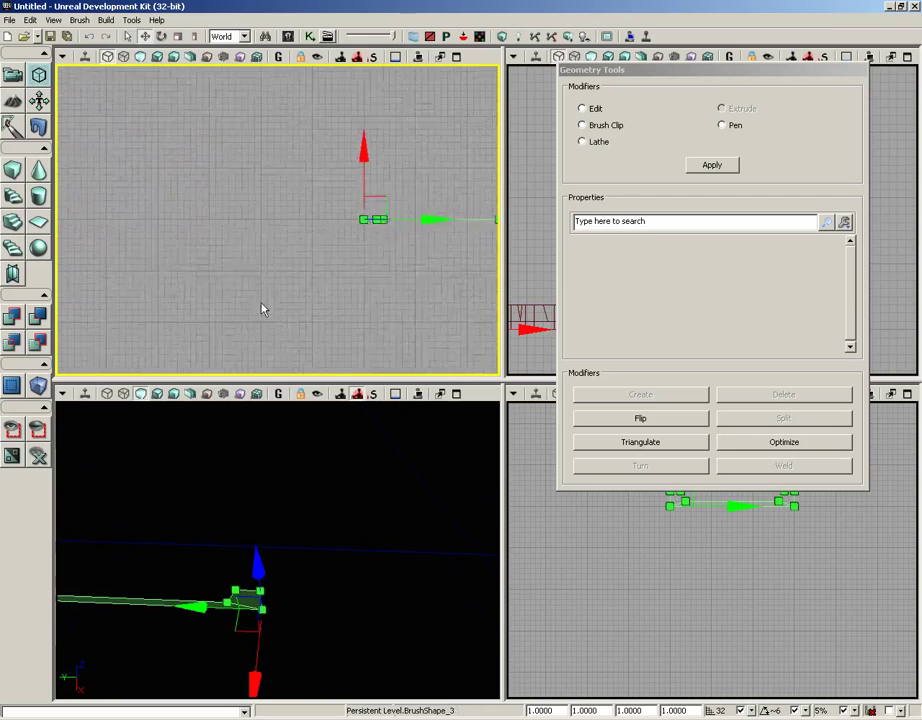
right_click(258, 225)
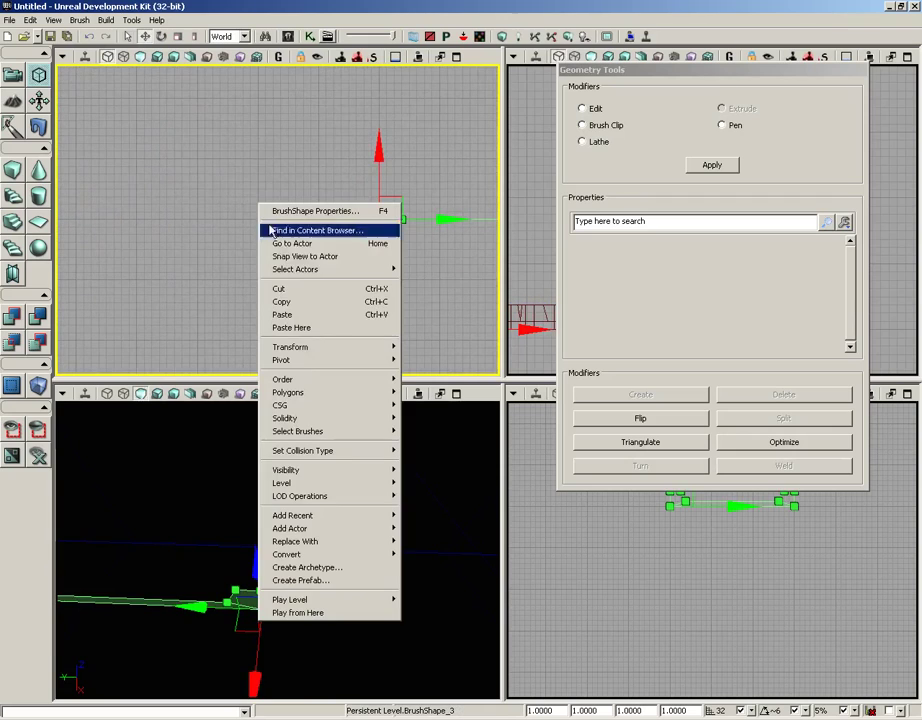
left_click(300, 360)
left_click(449, 418)
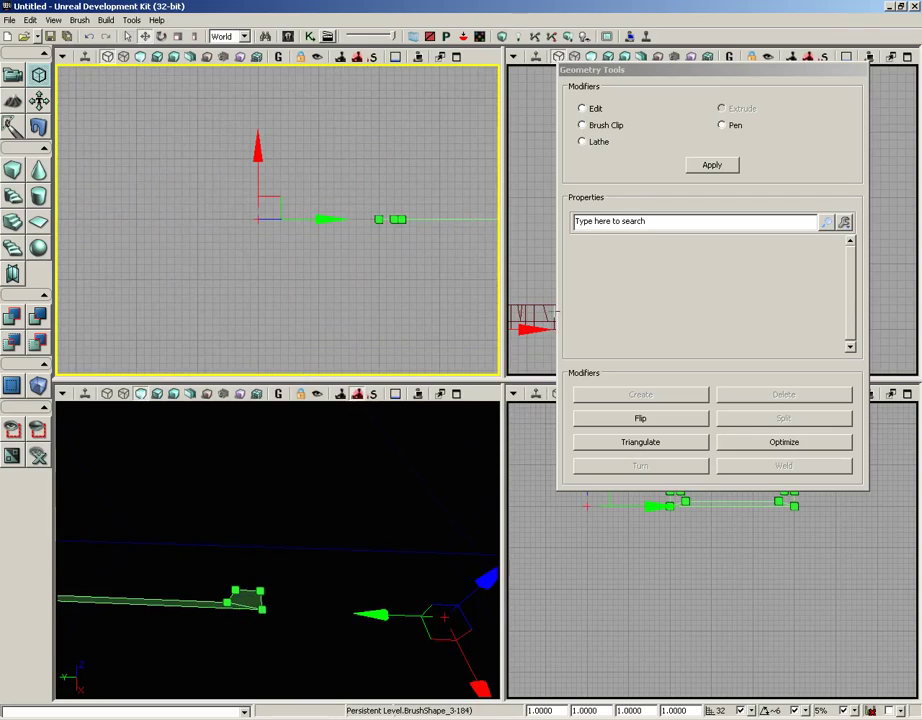
Step: Lathe the profile with Align To Side enabled and 32 of 32 segments, and check the ring's outer edges in the top view
left_click(597, 143)
left_click(700, 260)
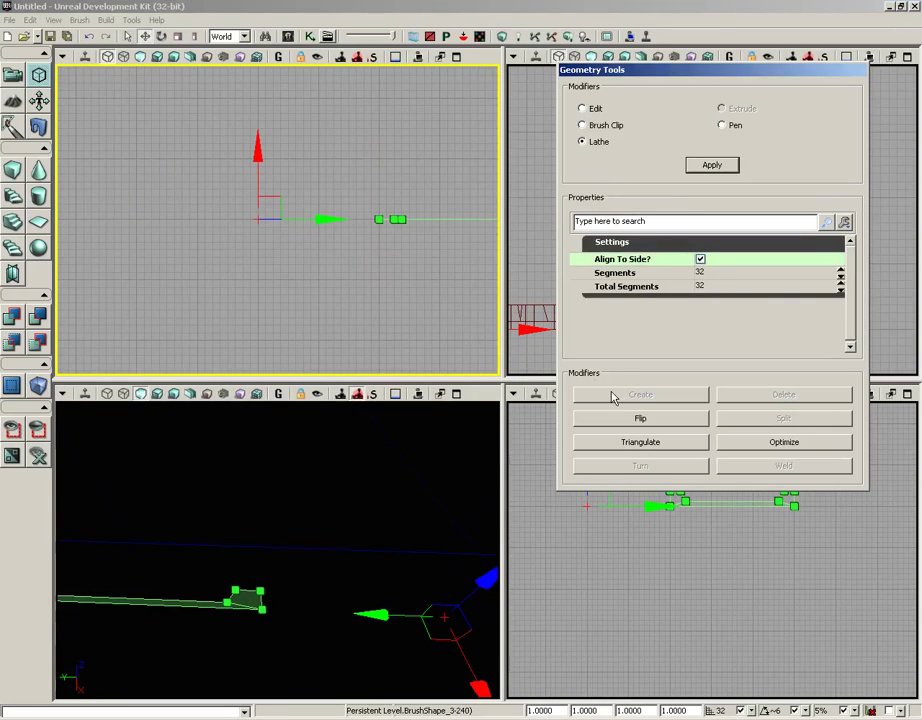
left_click(711, 166)
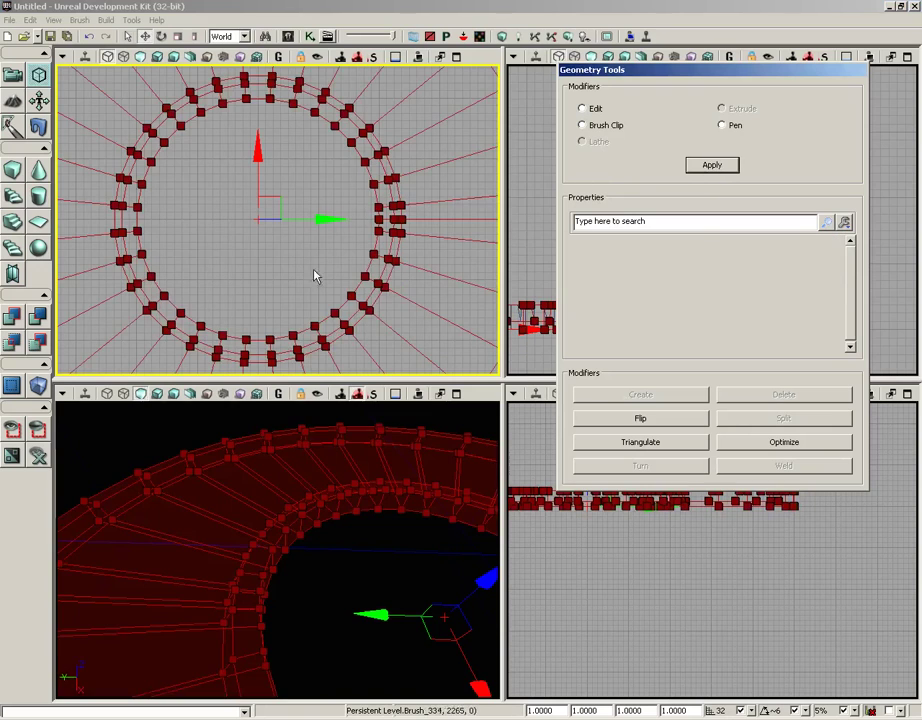
left_click_drag(282, 289, 292, 117)
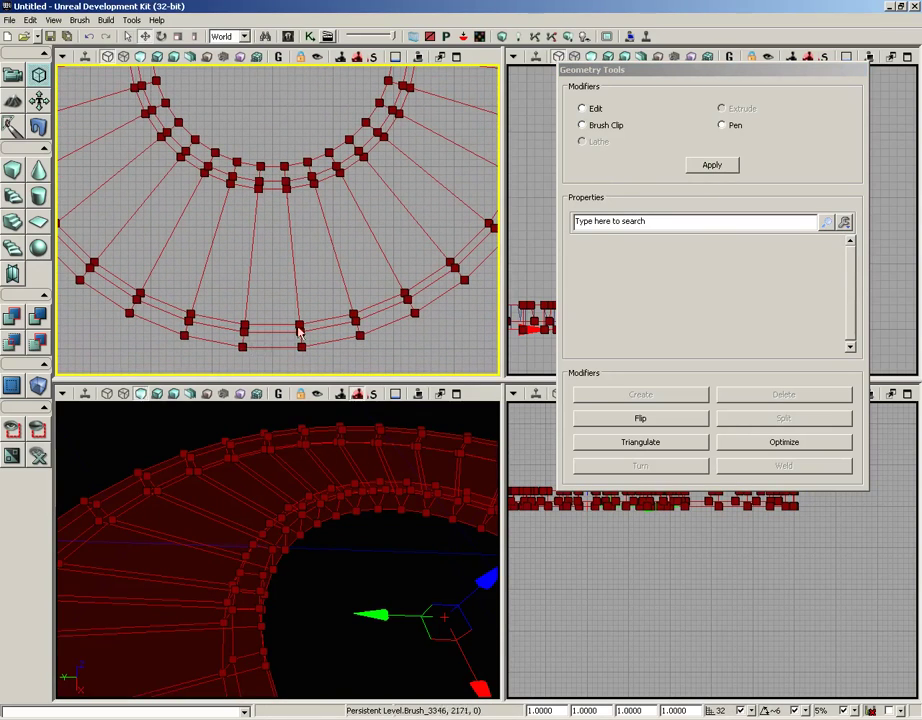
left_click_drag(298, 332, 394, 263)
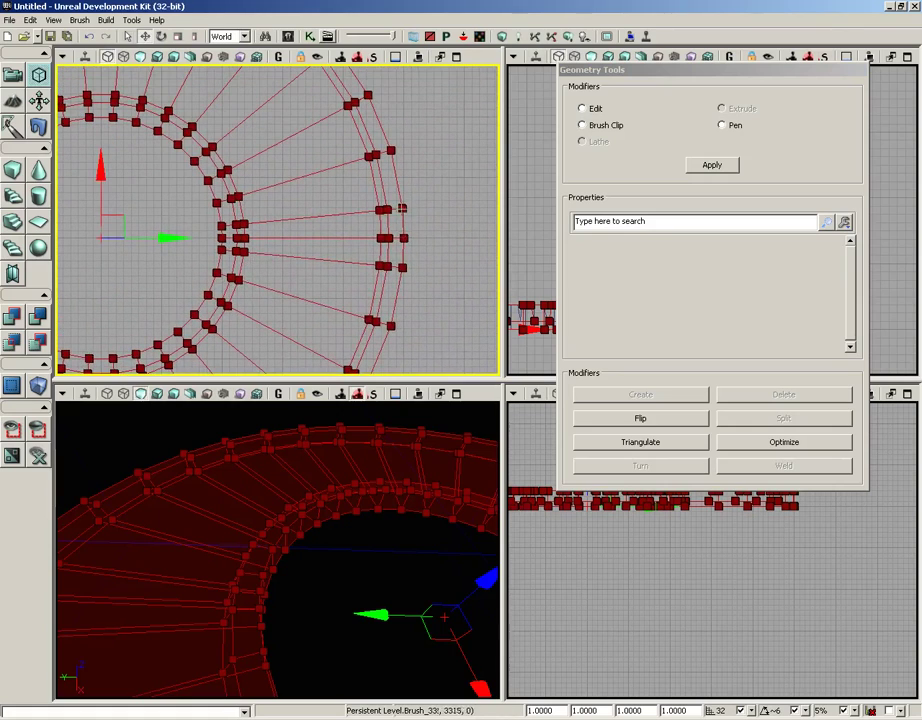
Step: Maximize the top view with the Geometry Tools window clear of both rings to compare their overall outlines
scroll(401, 208, "down", 5)
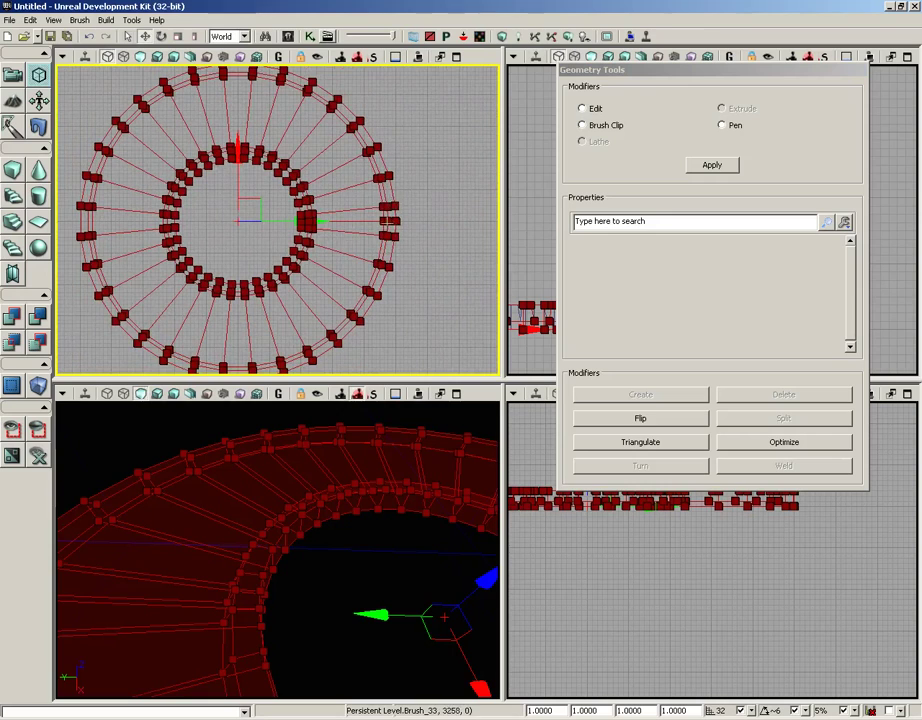
left_click_drag(305, 262, 290, 286)
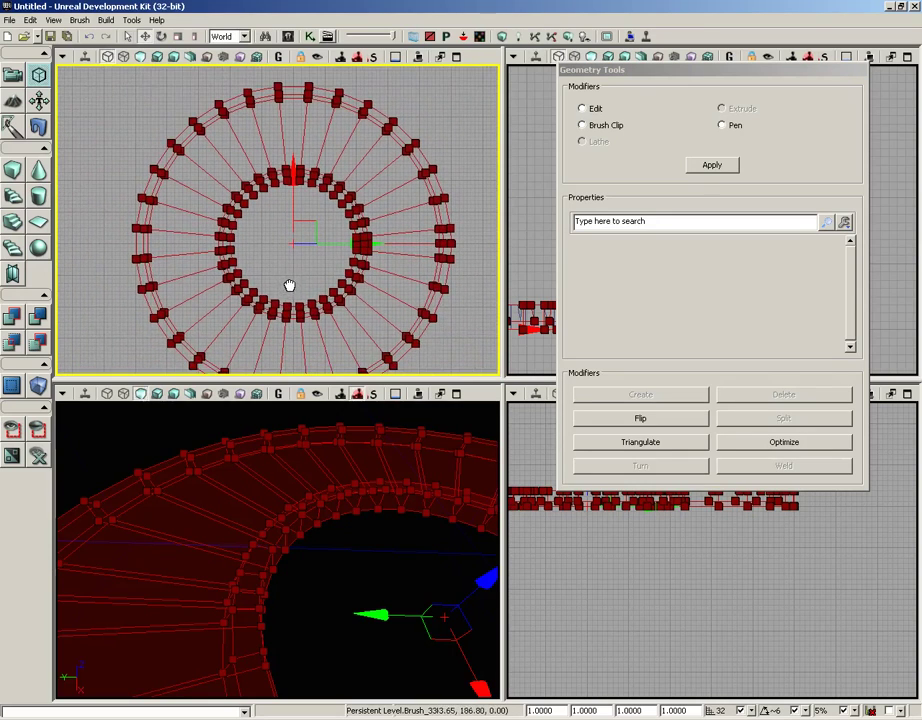
left_click_drag(243, 249, 333, 185)
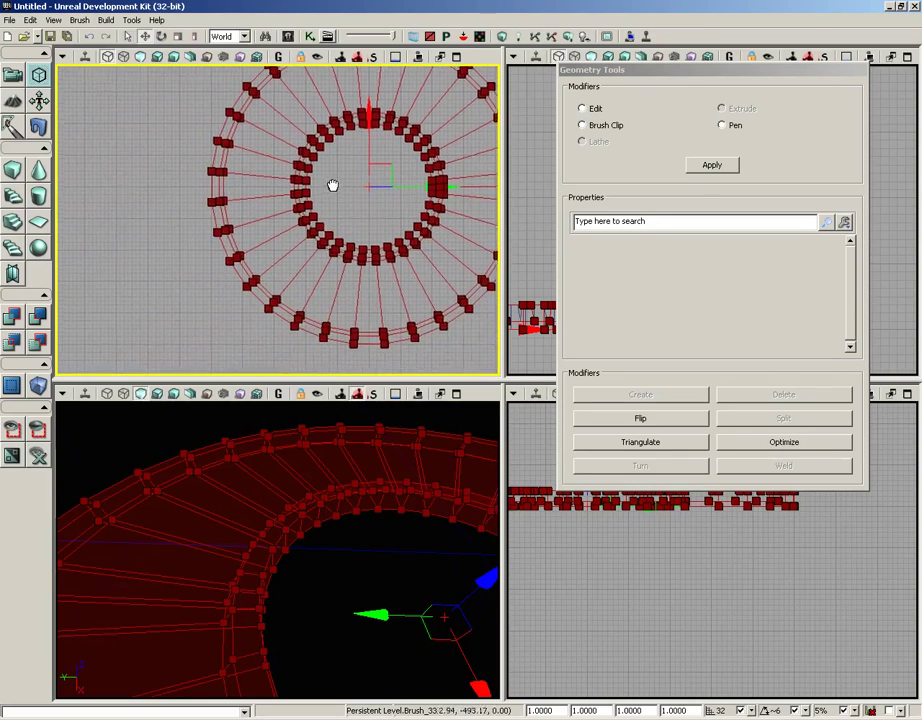
left_click_drag(391, 161, 221, 168)
scroll(370, 183, "down", 4)
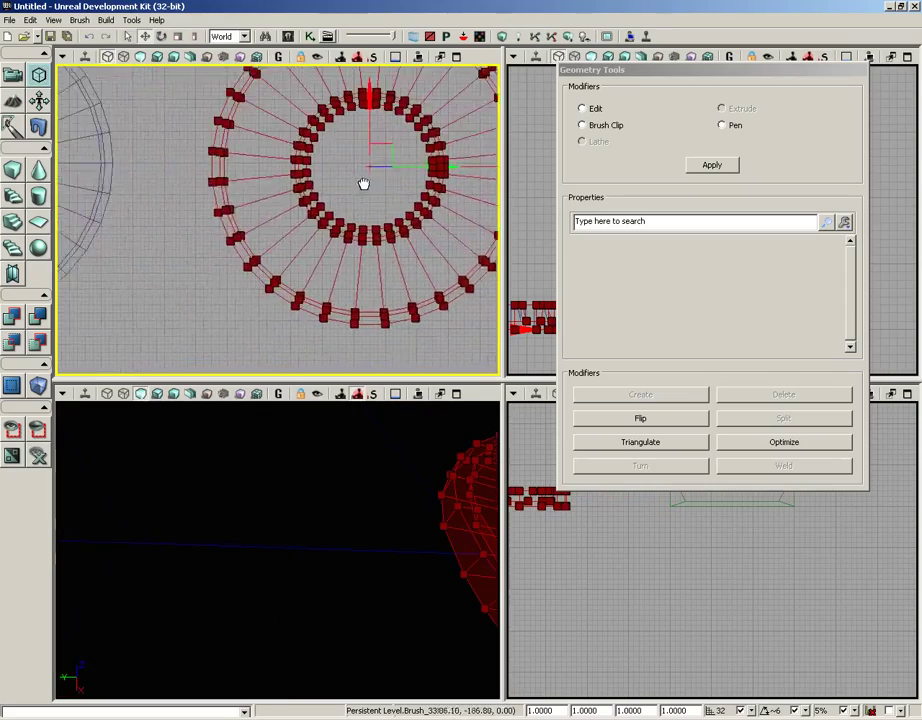
scroll(393, 180, "down", 1)
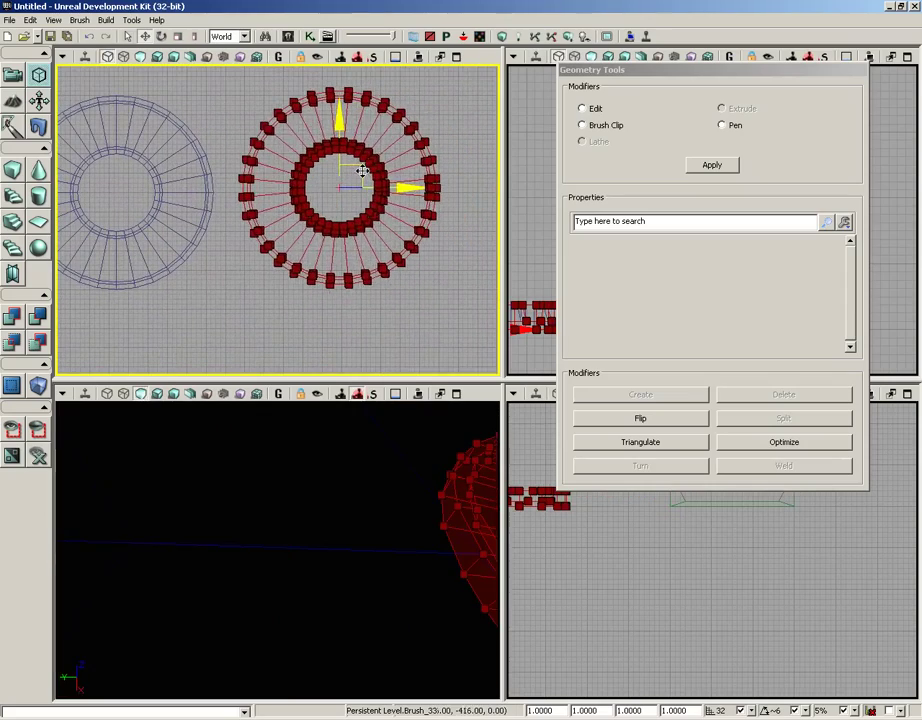
left_click(457, 56)
left_click_drag(736, 80, 920, 302)
left_click_drag(350, 487, 250, 492)
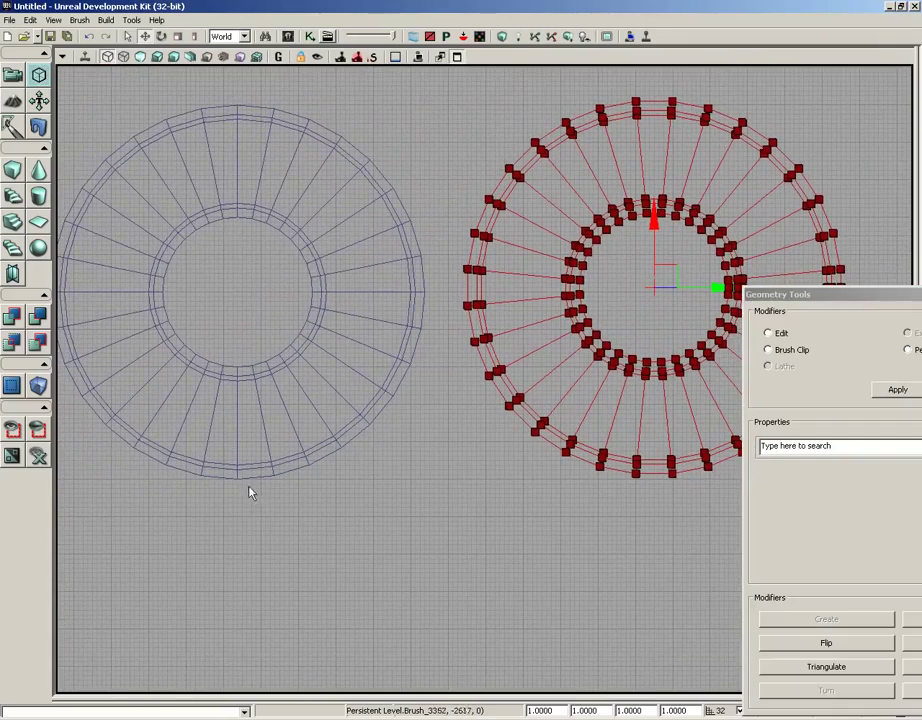
Step: Select the additive ring and the Align To Side builder brush in turn, comparing how their outer-edge vertices sit on the grid
left_click(237, 478)
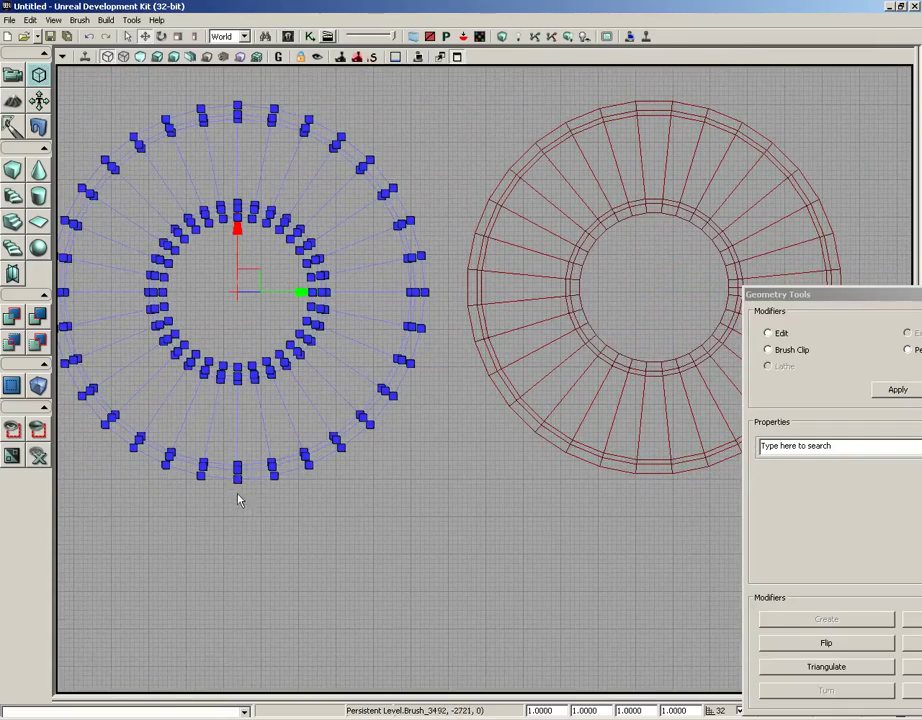
scroll(237, 500, "up", 5)
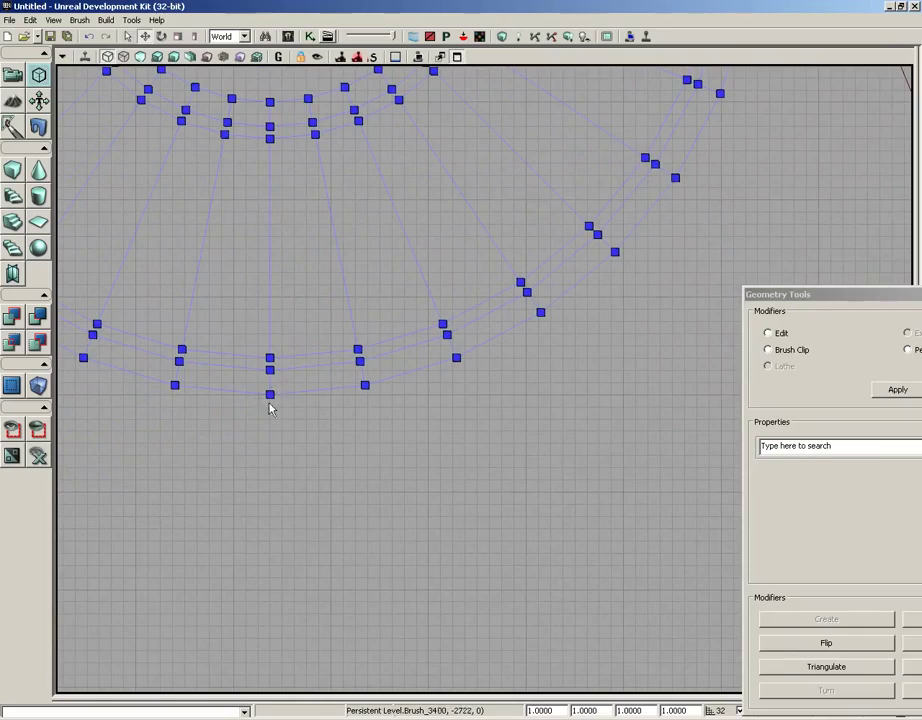
scroll(410, 373, "down", 8)
left_click_drag(431, 463, 144, 498)
left_click_drag(483, 462, 407, 477)
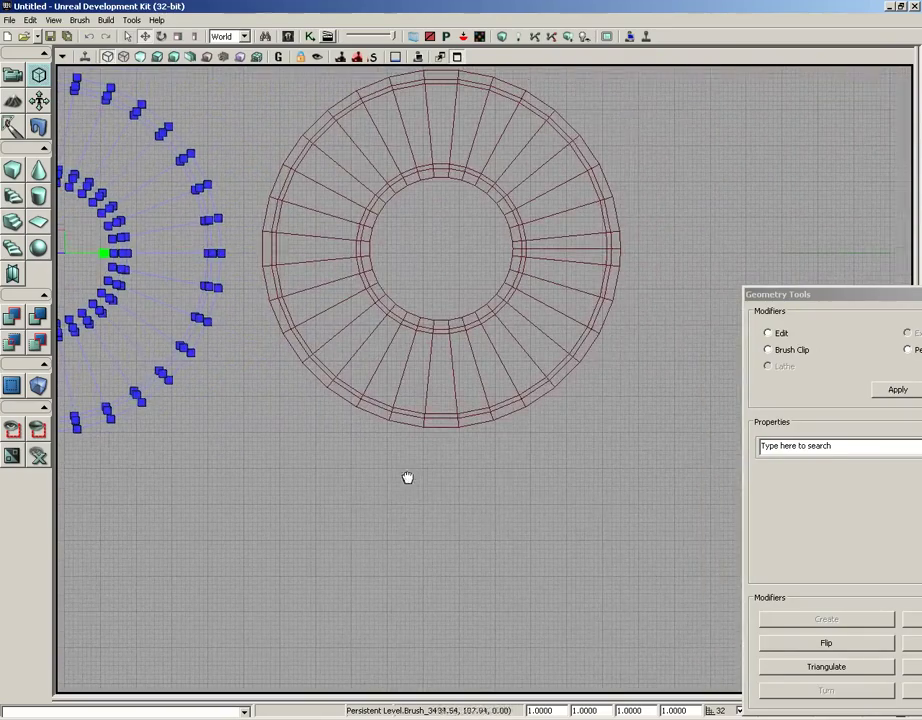
left_click(449, 426)
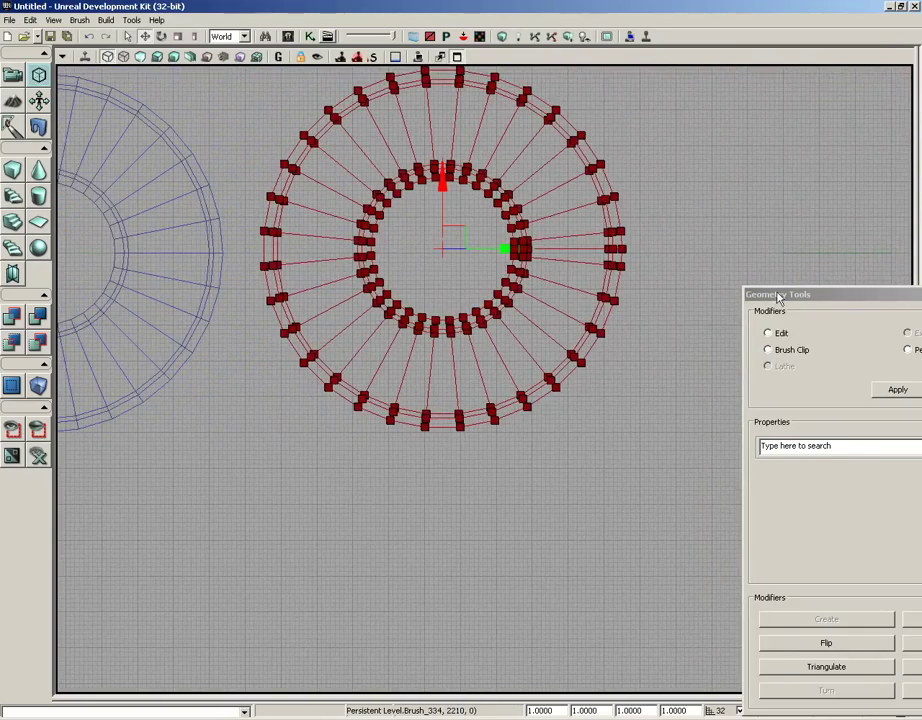
left_click_drag(758, 294, 546, 91)
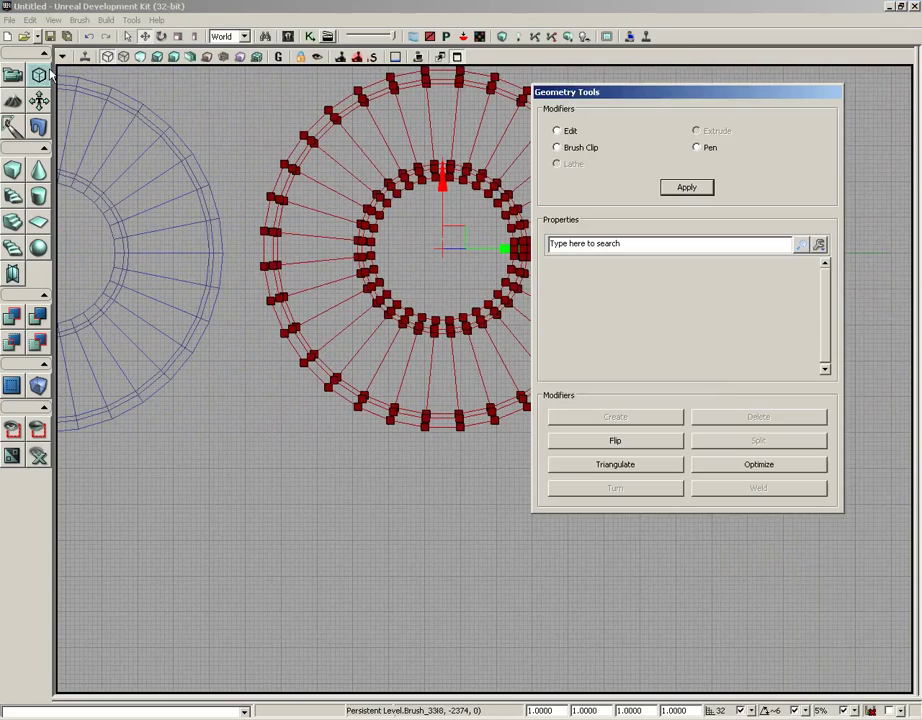